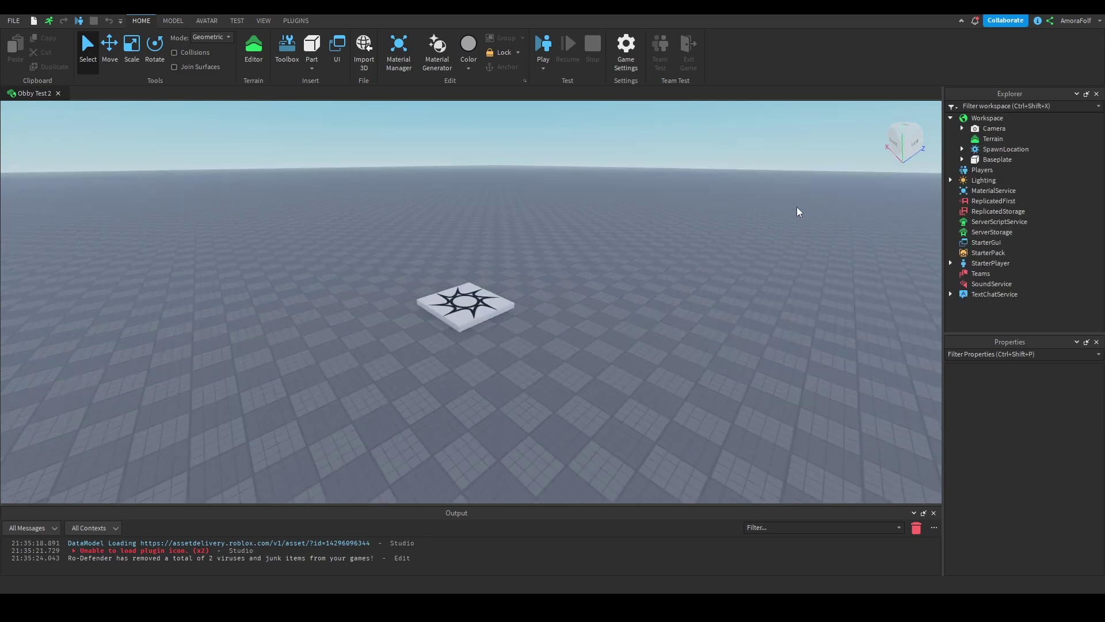
Set the SpawnLocation's size to 6, 1, 6.
click(471, 281)
scroll(995, 452, down, 4)
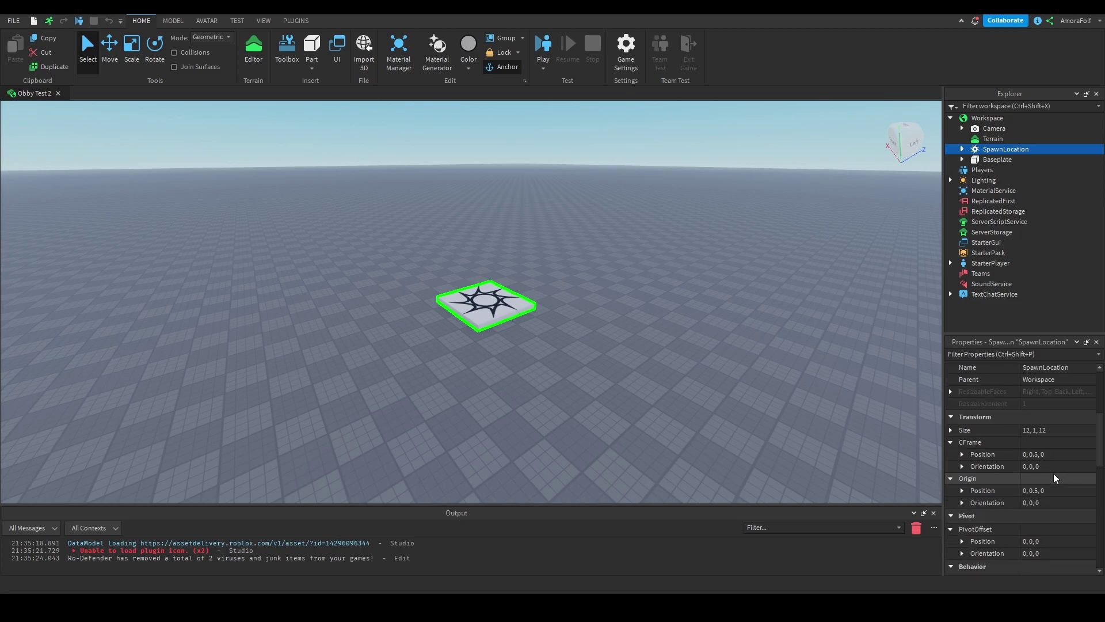
click(1025, 431)
double_click(1025, 431)
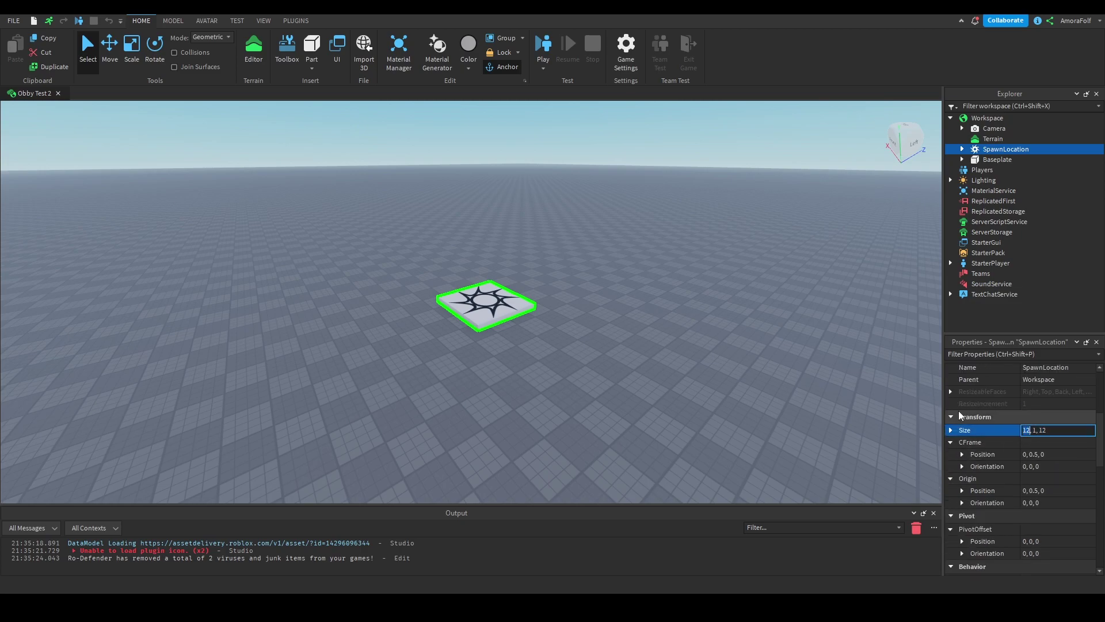
text(6)
key(BackSpace)
key(BackSpace)
key(Return)
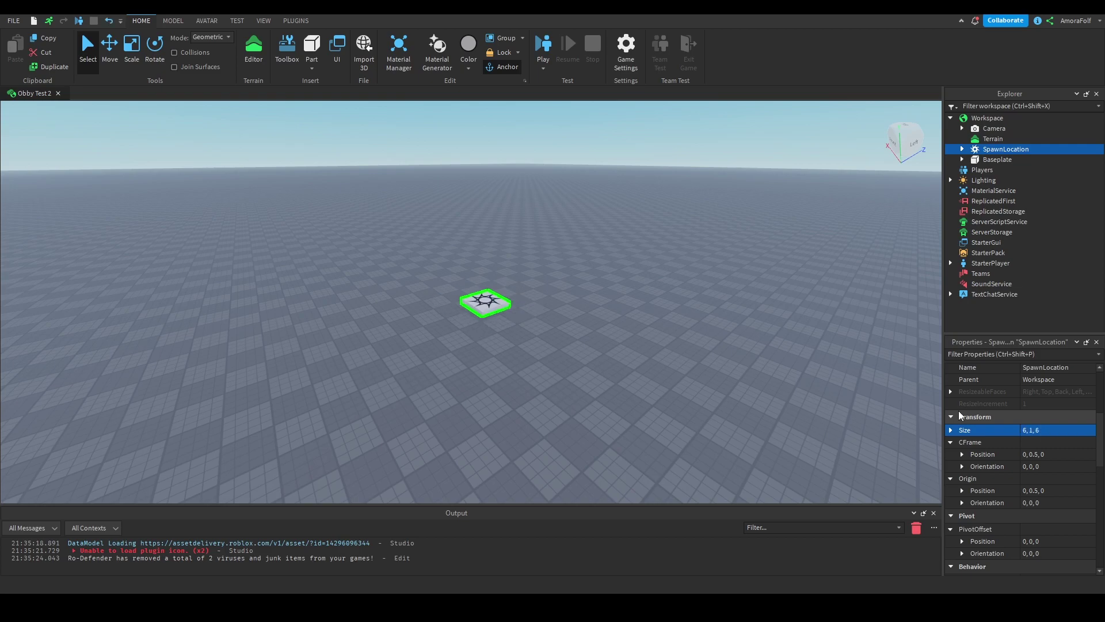
Delete the Texture object from the Baseplate.
double_click(977, 161)
click(998, 170)
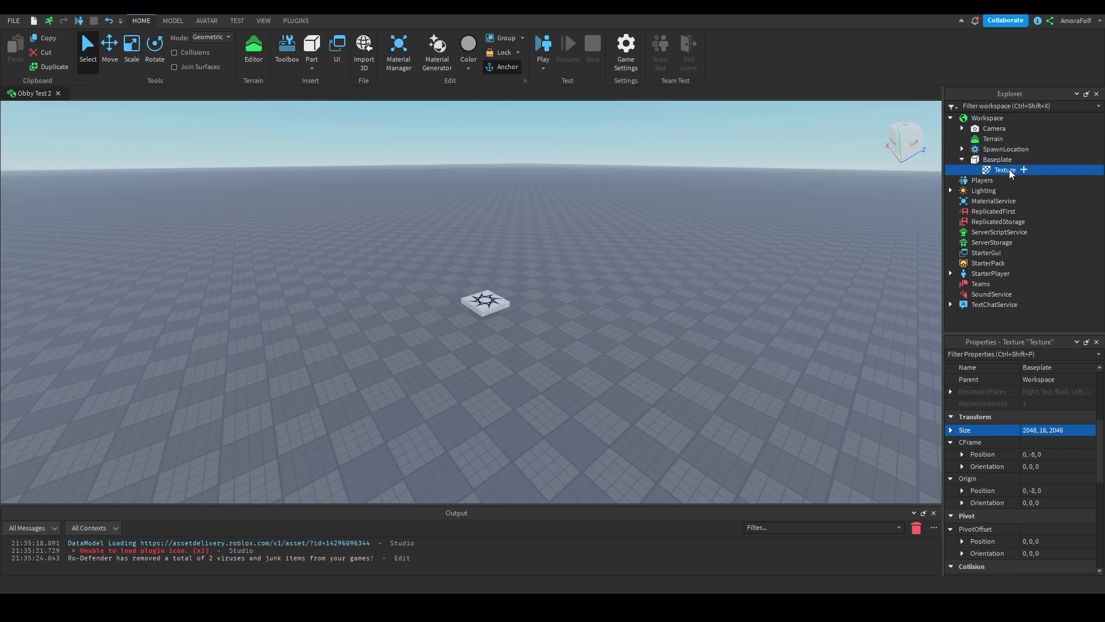
key(Delete)
Set the Baseplate's size to 24, 2, 24.
click(990, 161)
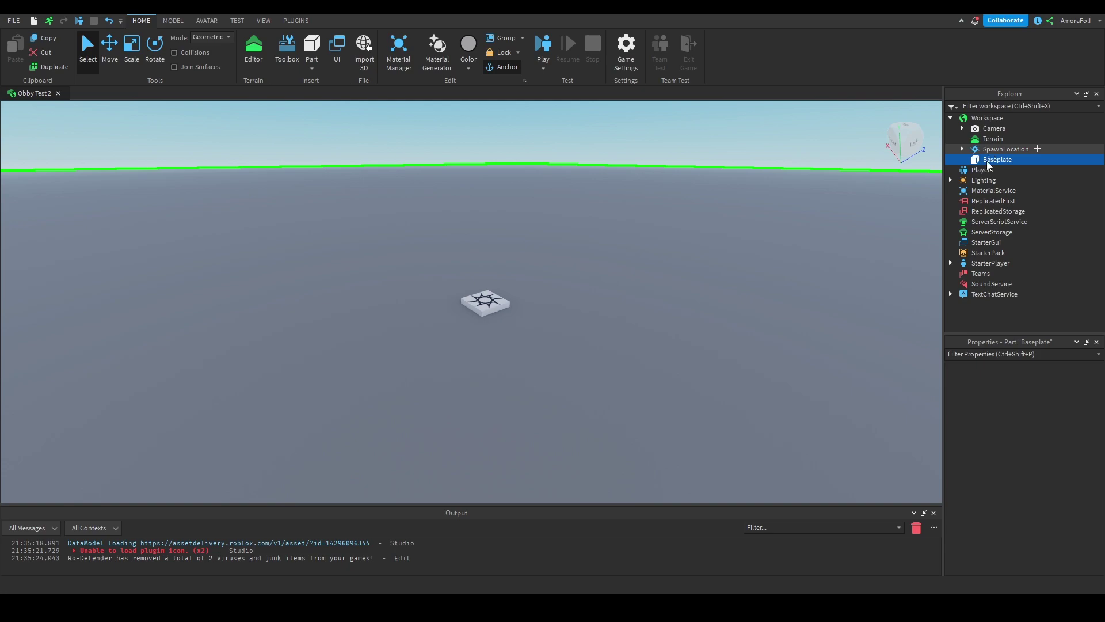
scroll(1017, 414, down, 5)
scroll(1025, 442, down, 2)
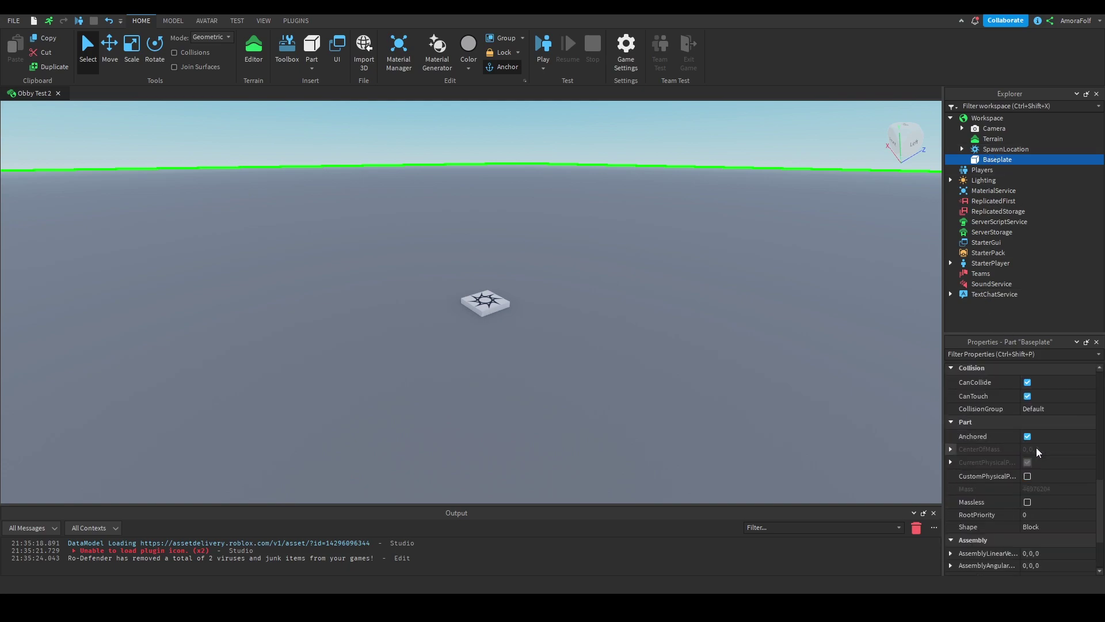
scroll(1038, 475, down, 2)
scroll(1038, 475, up, 5)
scroll(1038, 475, up, 5)
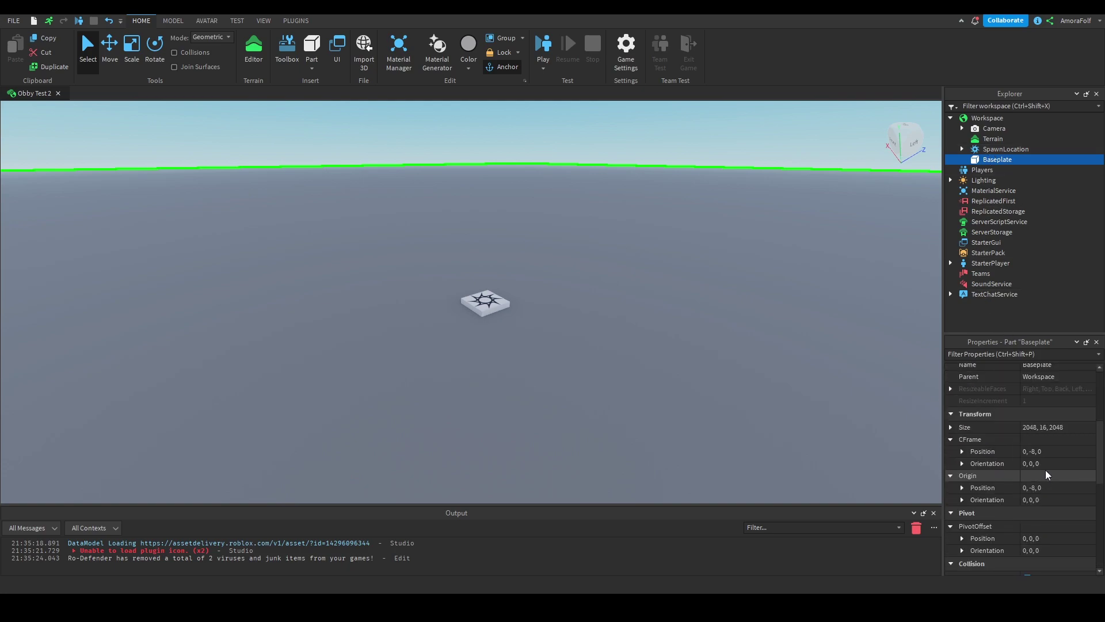
click(1042, 430)
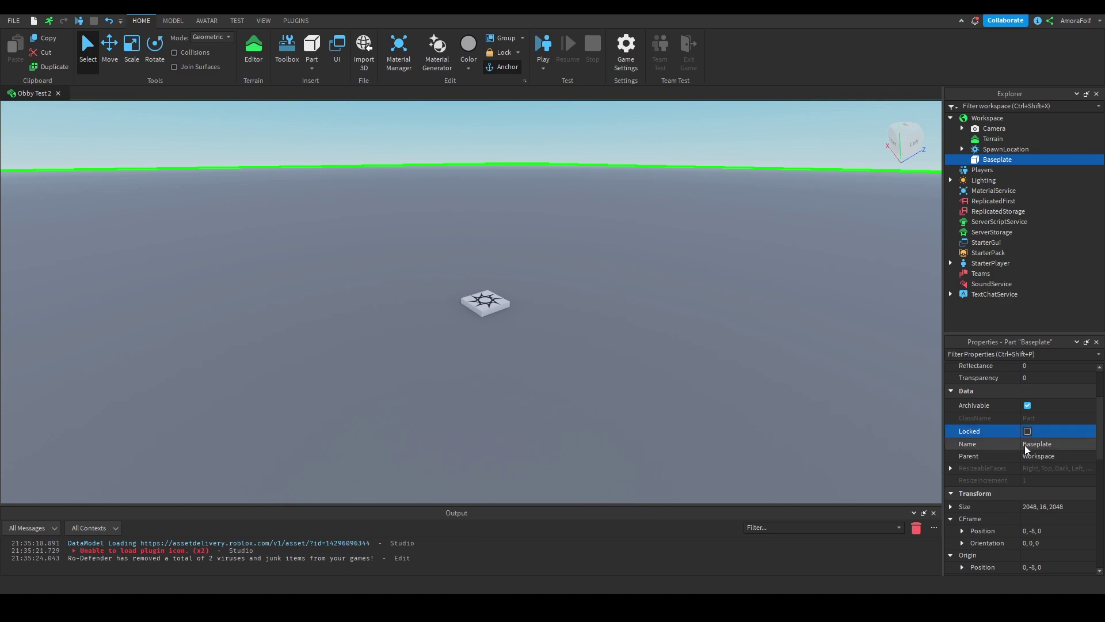
scroll(1025, 444, up, 2)
scroll(1024, 445, down, 2)
click(1038, 509)
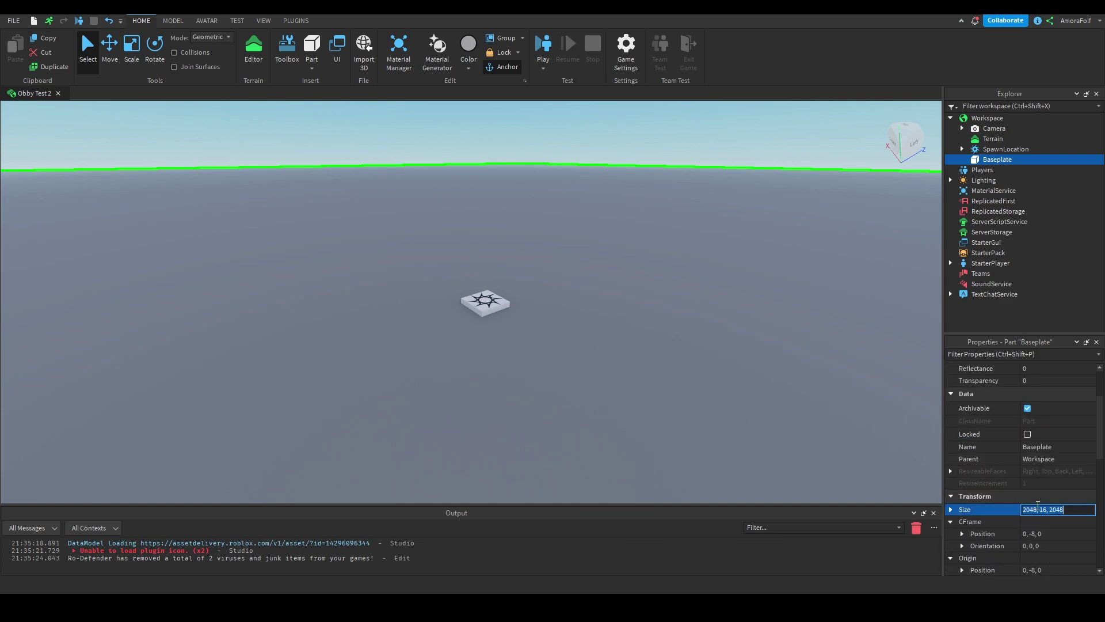
text(24, 2, 24)
key(Return)
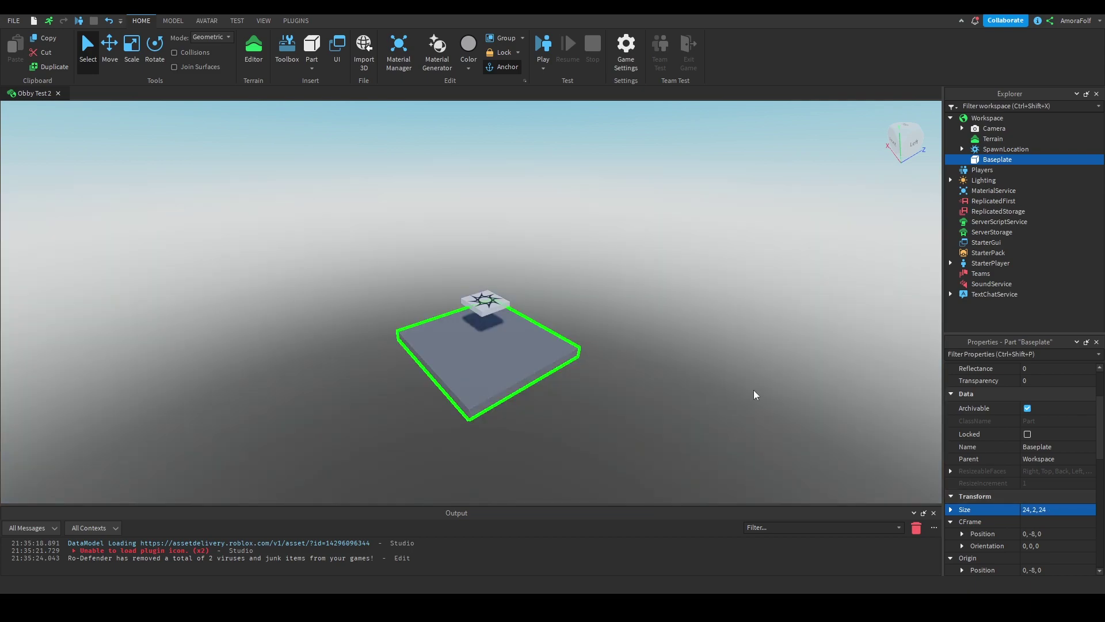
Move the SpawnLocation straight down so it rests on the Baseplate's top surface.
scroll(755, 320, up, 3)
click(755, 320)
right_drag(755, 320, 699, 297)
scroll(485, 327, up, 1)
click(485, 329)
key(ctrl+2)
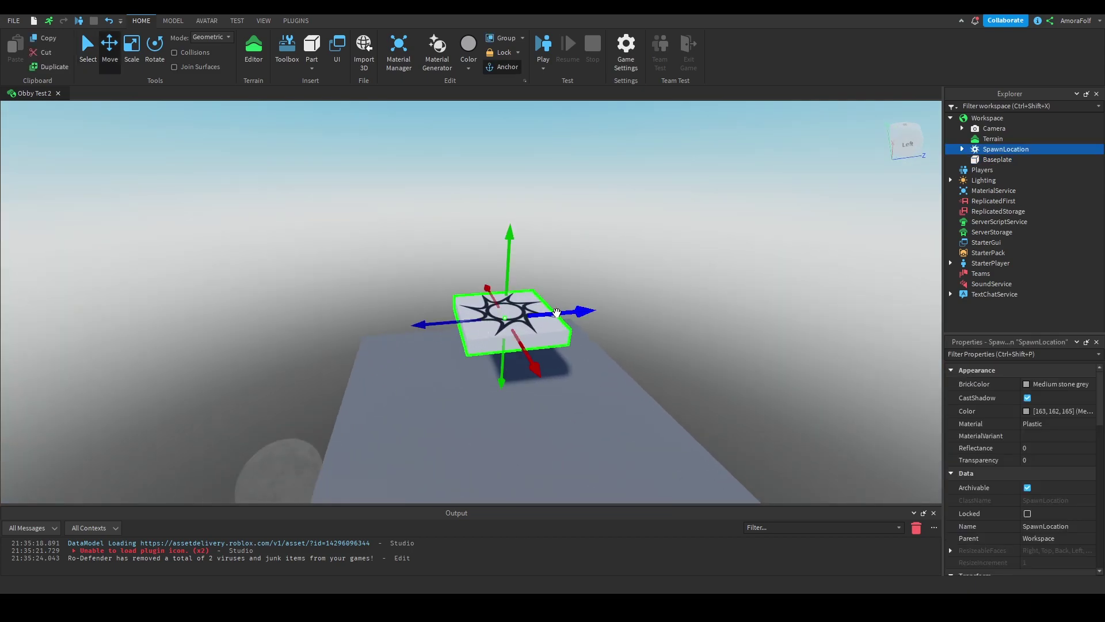
right_drag(557, 312, 510, 320)
drag(499, 330, 503, 368)
right_drag(582, 276, 592, 275)
scroll(593, 274, down, 1)
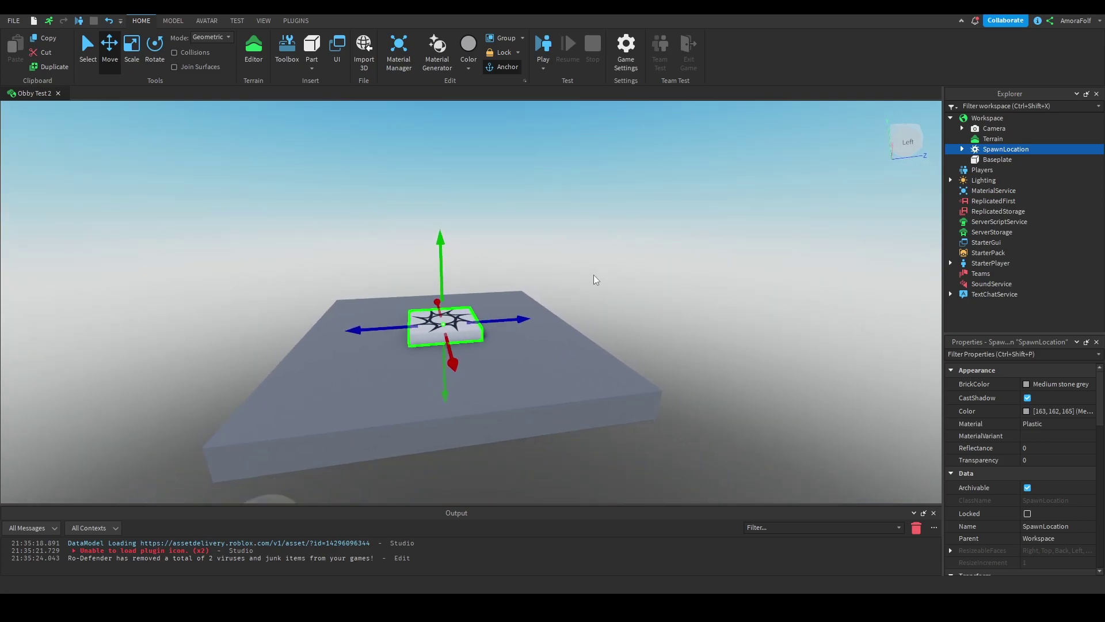
Change the Baseplate's BrickColor to Bright green, then deselect it.
key(ctrl+1)
click(460, 375)
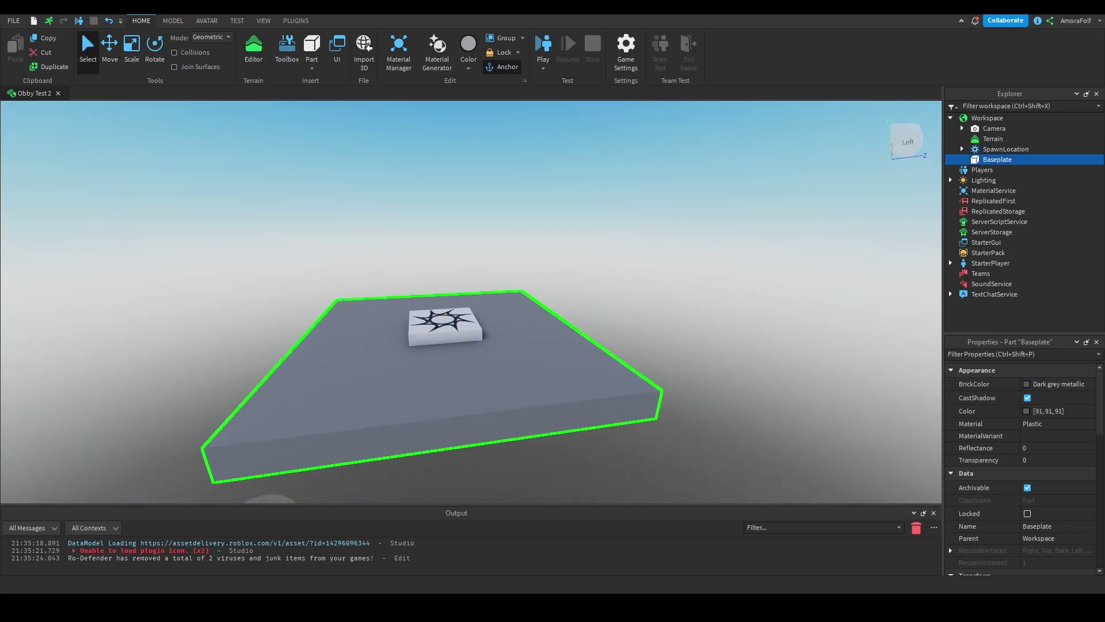
click(1051, 383)
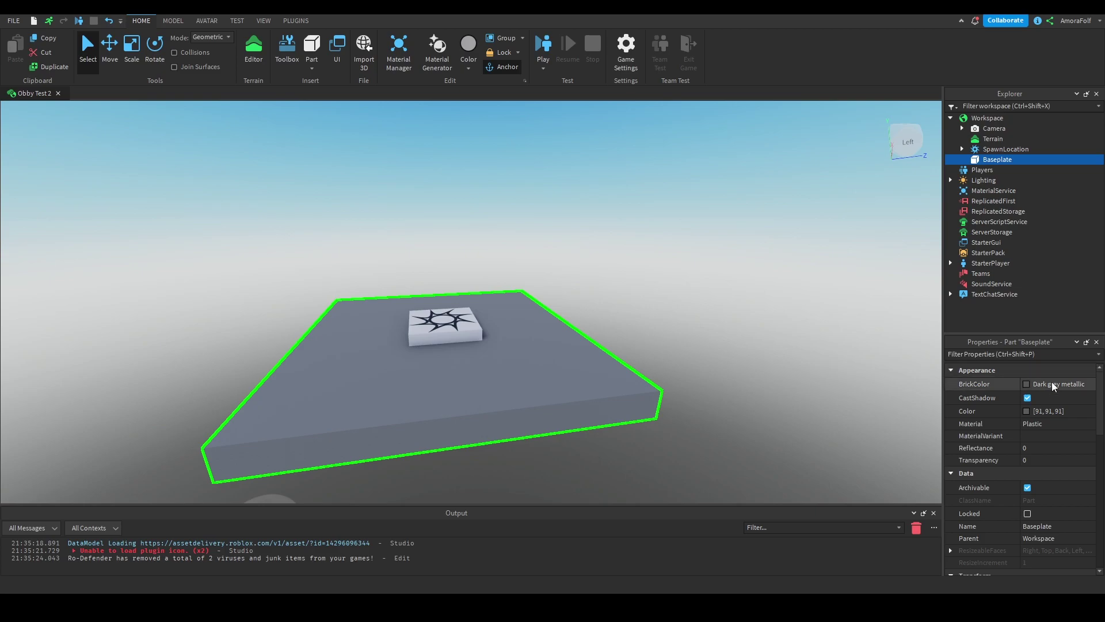
click(942, 444)
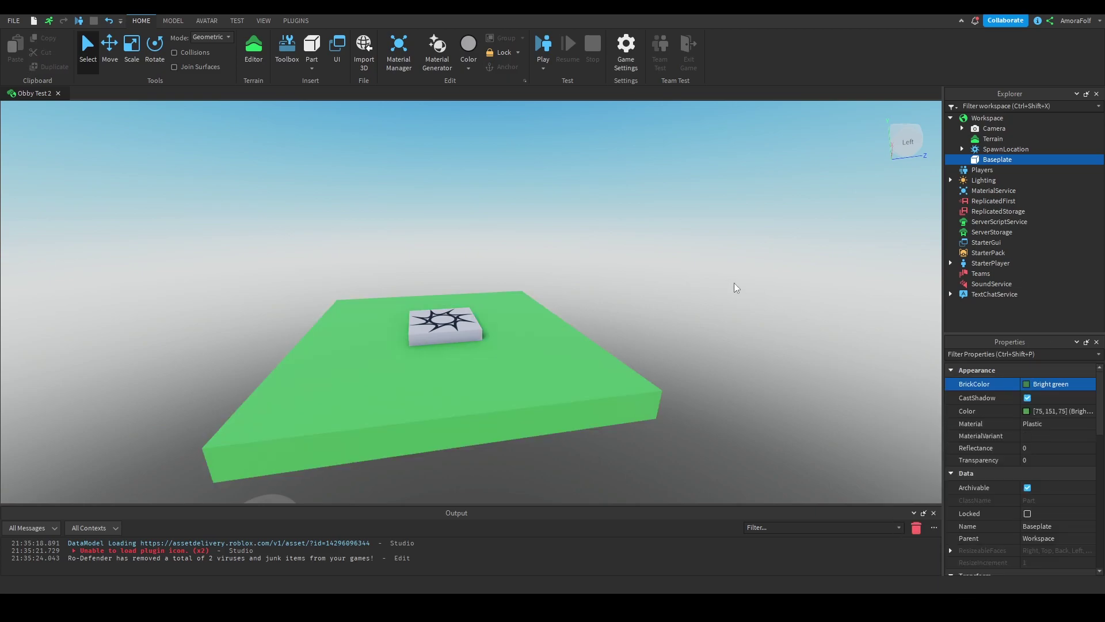
click(766, 283)
Convert the SpawnLocation to a Part with the Reclass plugin and close the plugin window.
right_drag(800, 284, 714, 288)
click(530, 323)
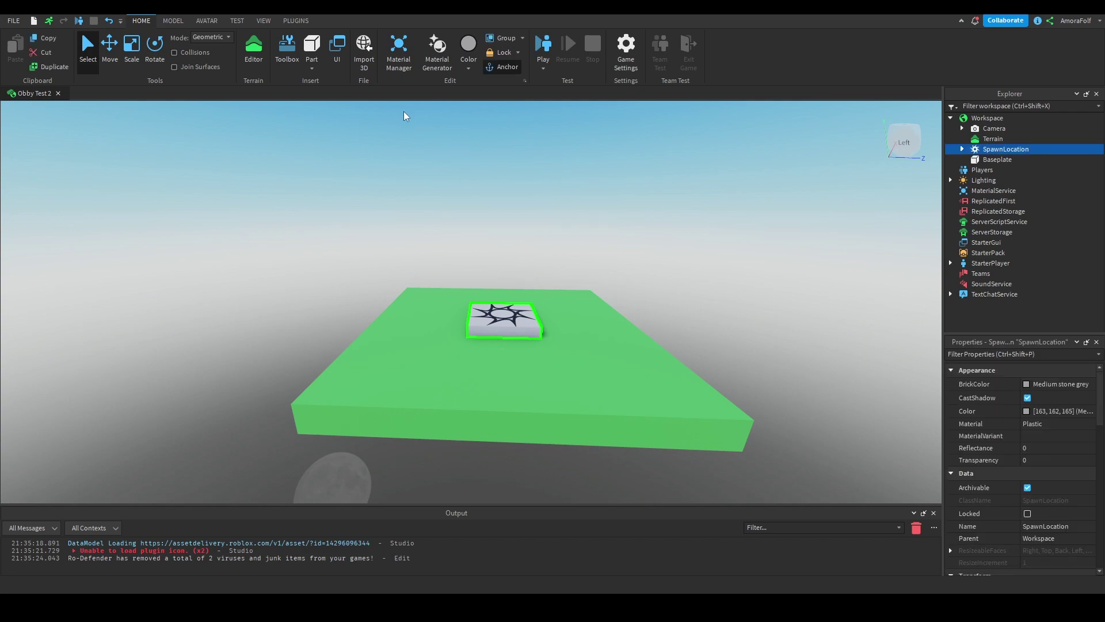
click(302, 20)
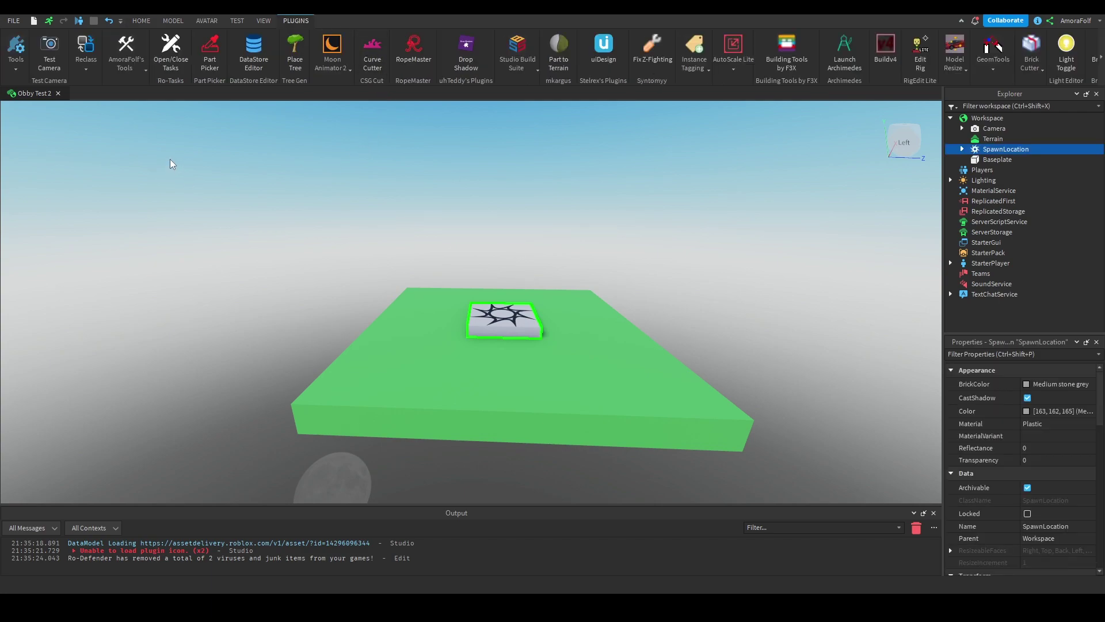
click(87, 60)
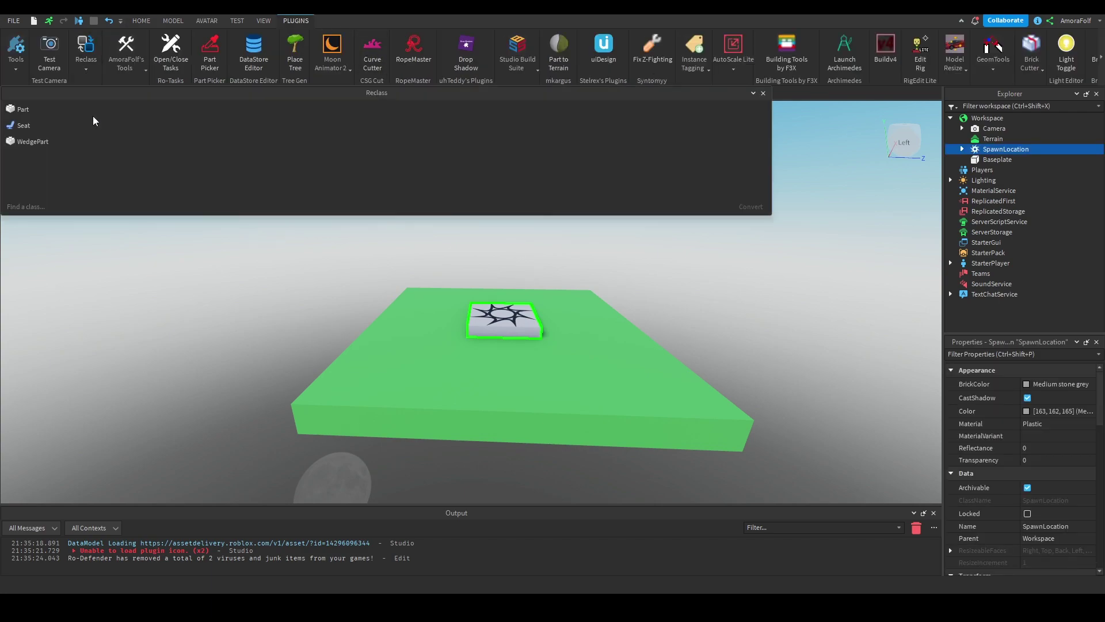
click(361, 110)
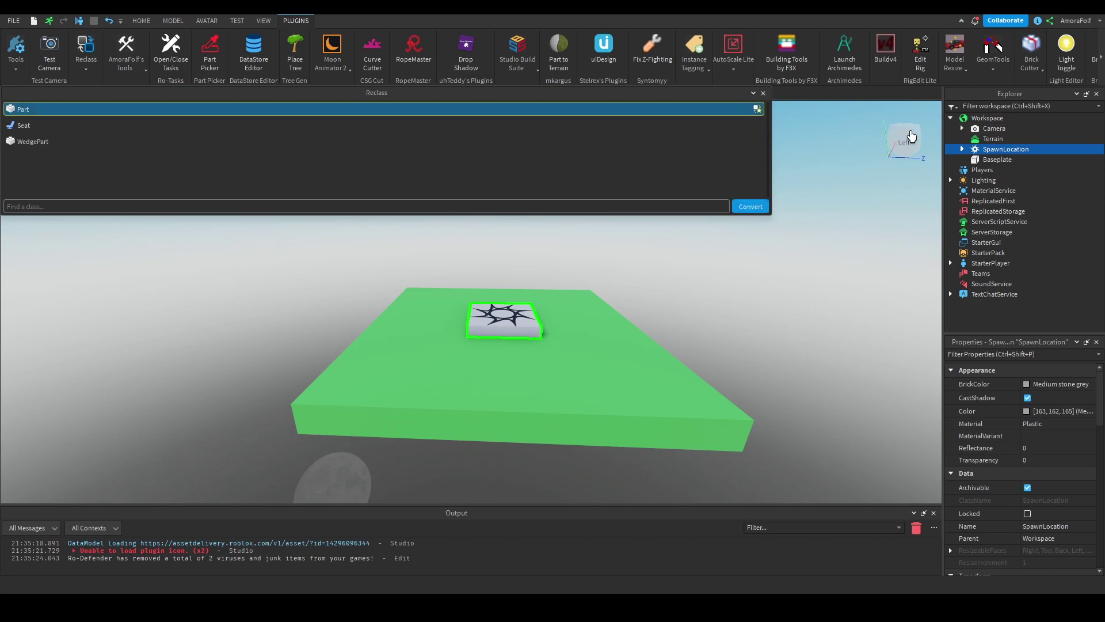
click(745, 207)
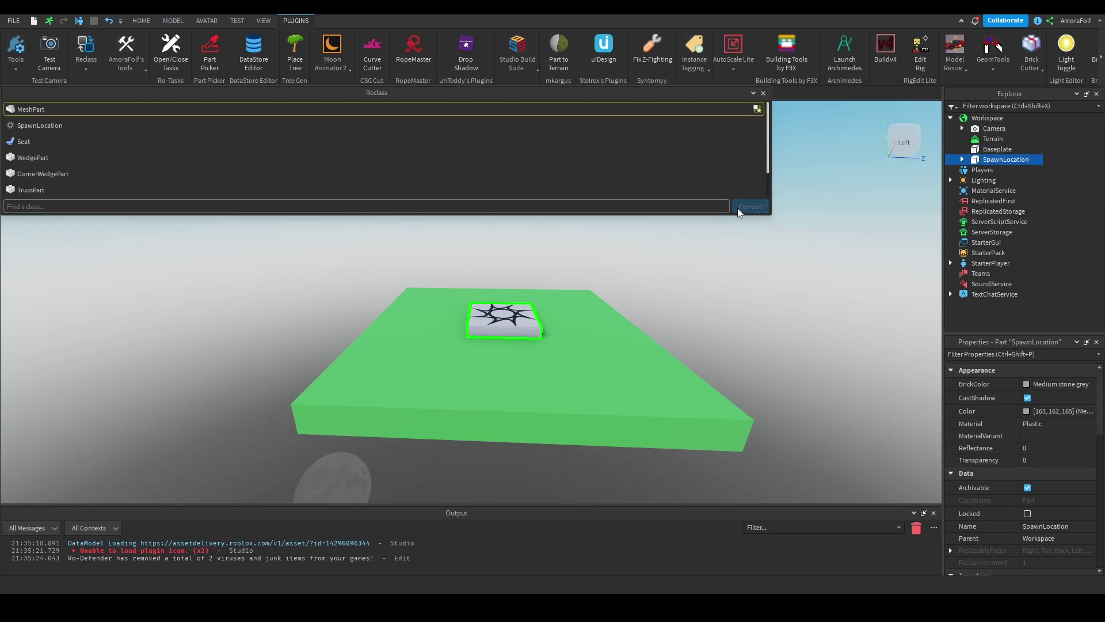
click(763, 93)
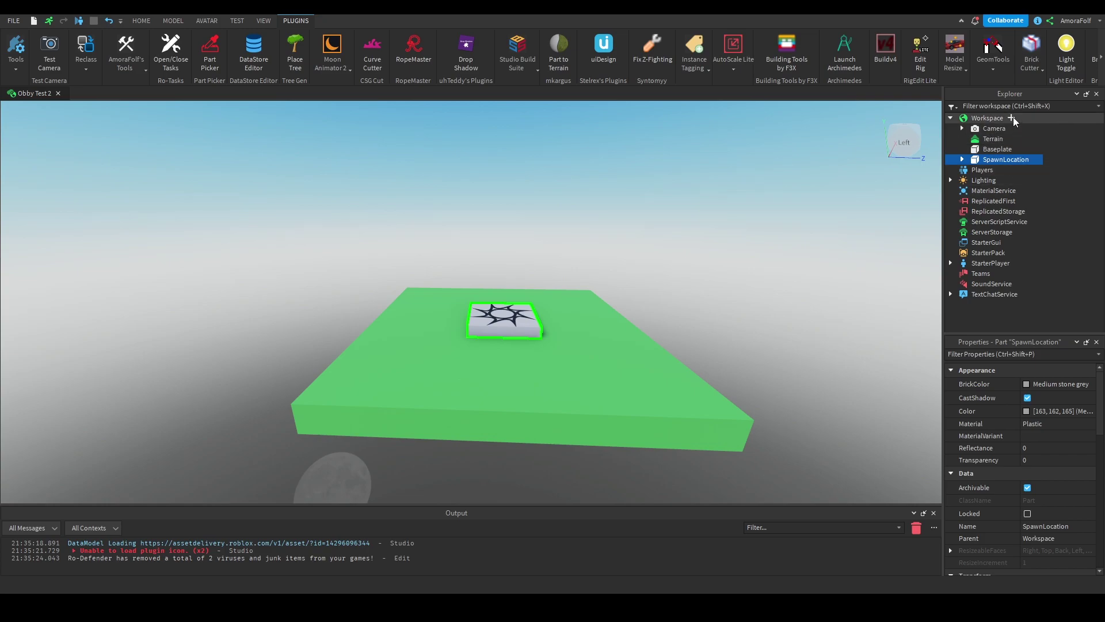
Add a folder to Workspace and name it Checkpoints.
click(1013, 117)
click(982, 192)
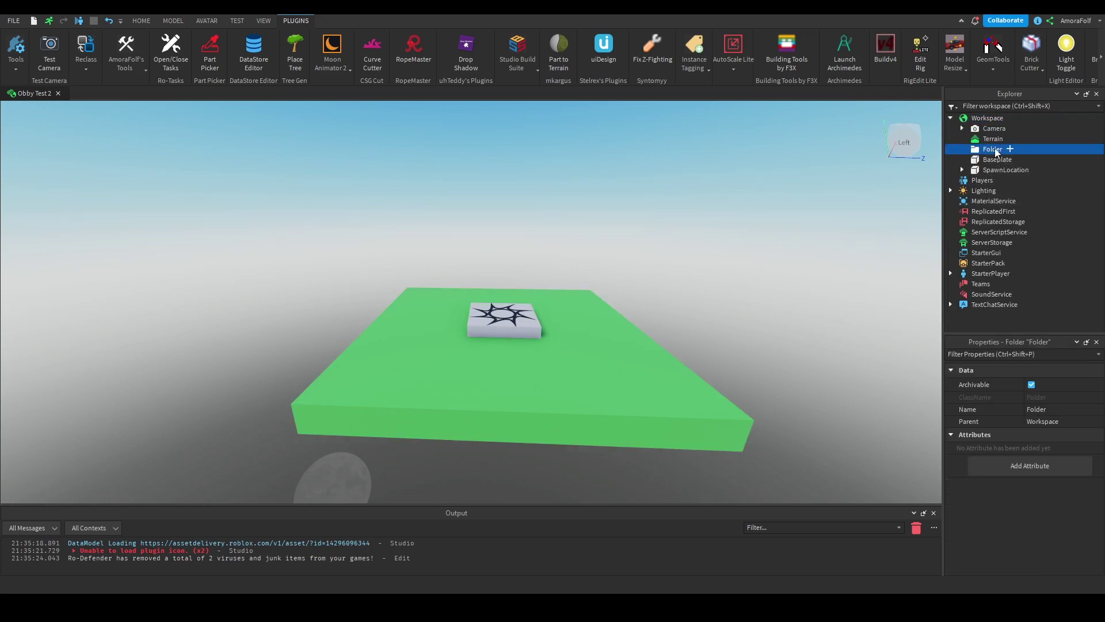
double_click(995, 149)
text(Checkpoints)
key(Return)
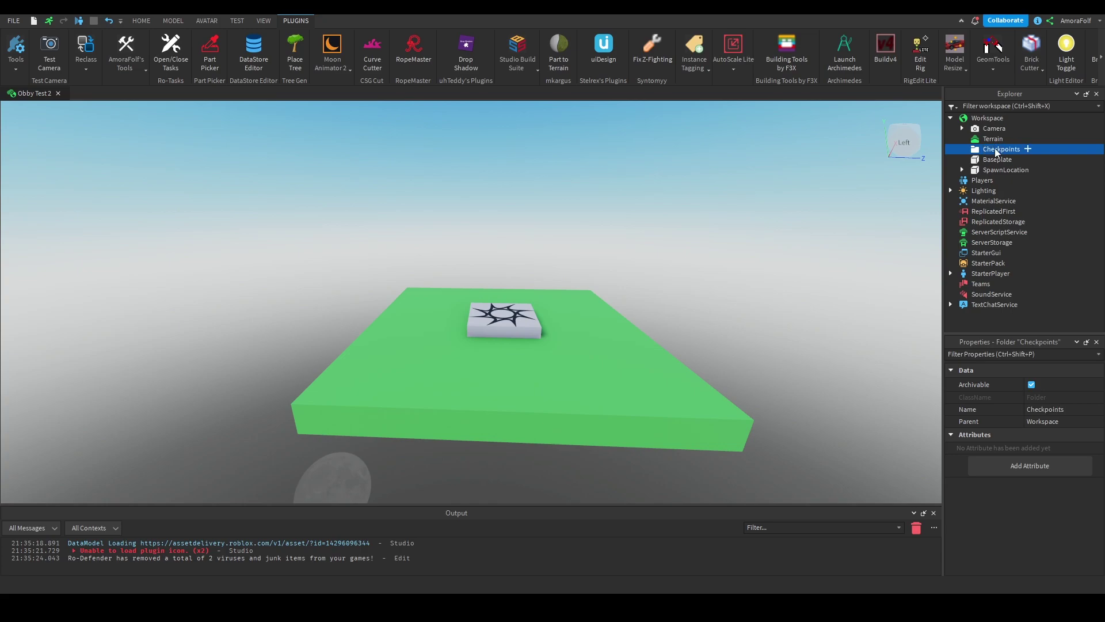
Duplicate the Checkpoints folder, rename the copy CheckpointBases, and move the Baseplate into it.
key(ctrl+d)
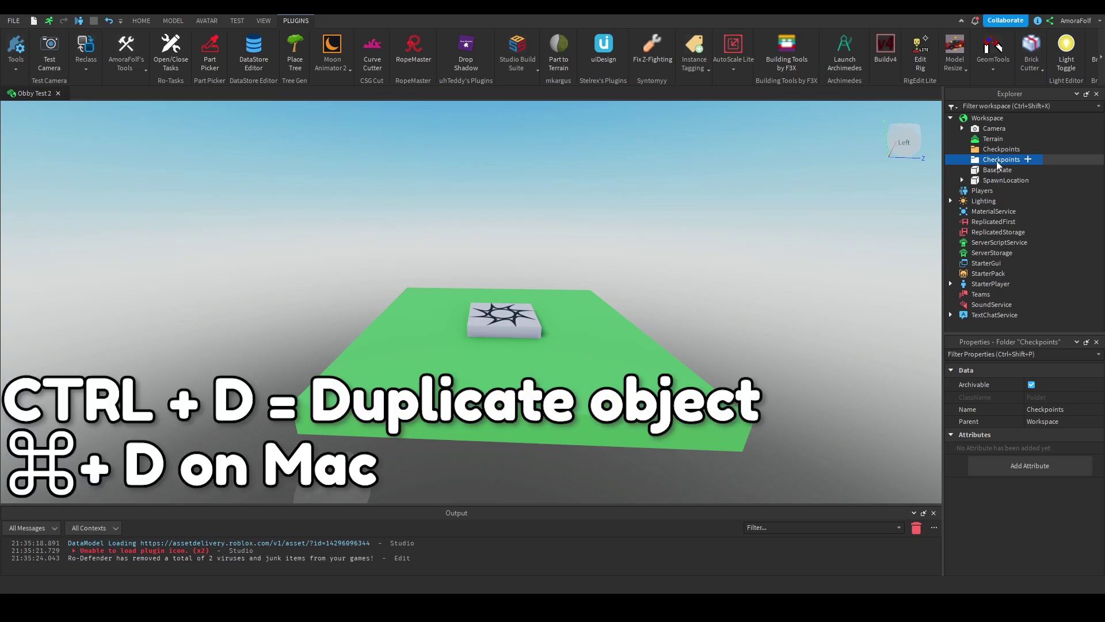
click(996, 160)
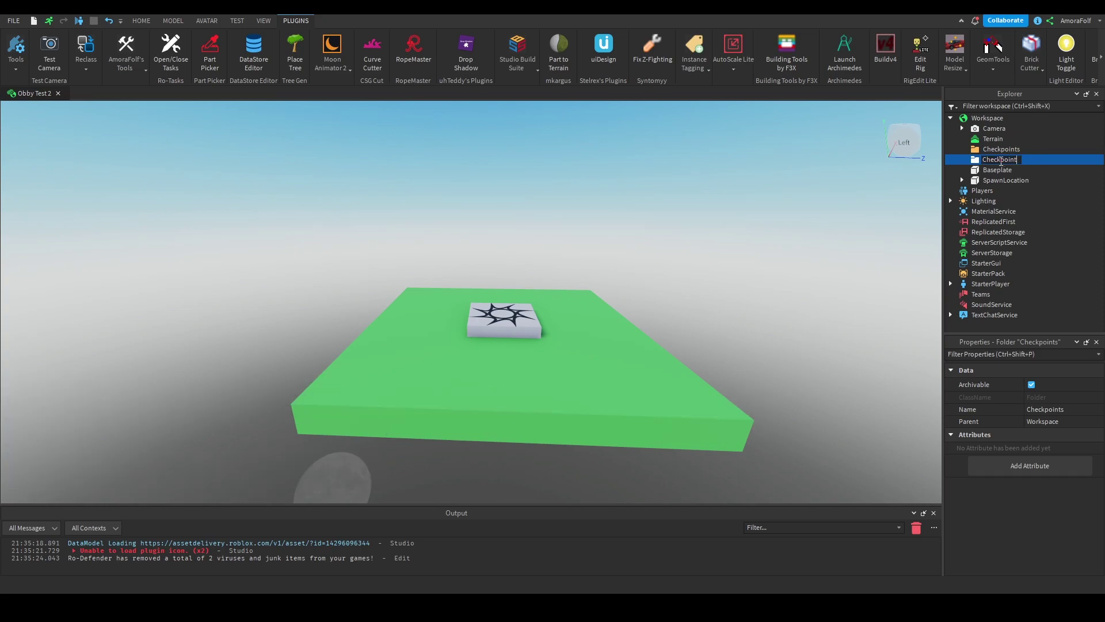
text(CheckpointBases)
key(Return)
click(961, 173)
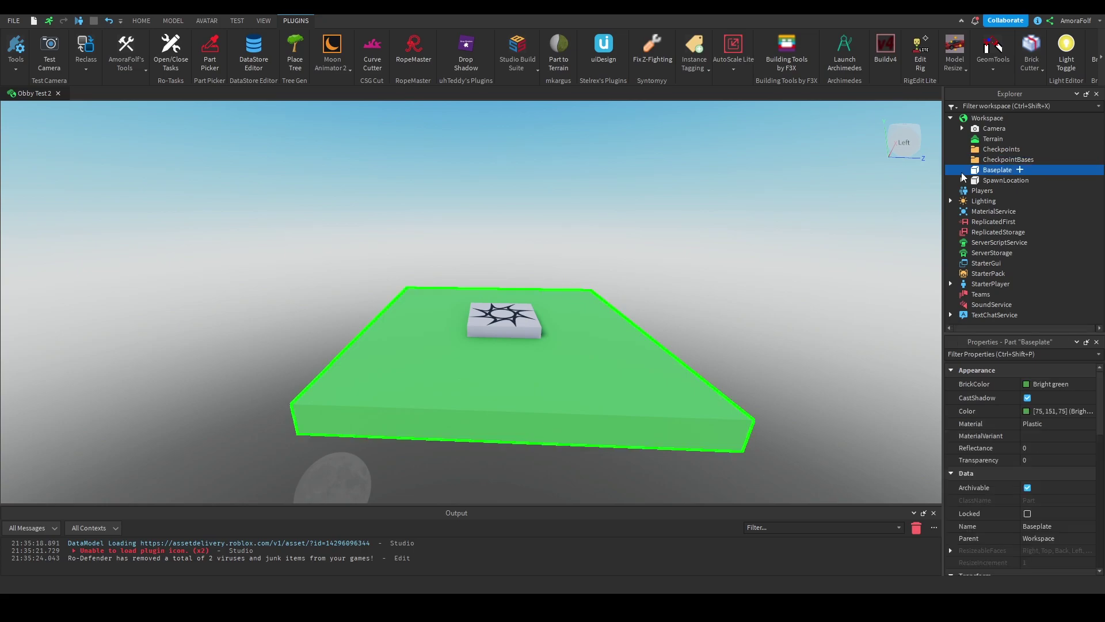
drag(974, 175, 1000, 161)
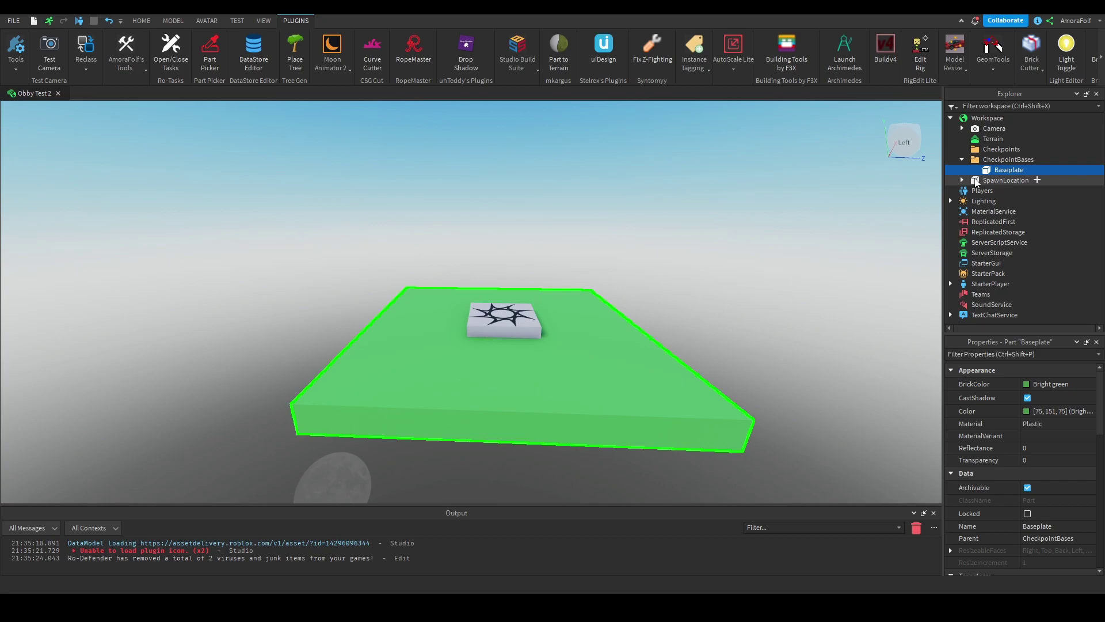
Rename the SpawnLocation part to 1 and move it into the Checkpoints folder.
click(955, 180)
key(F2)
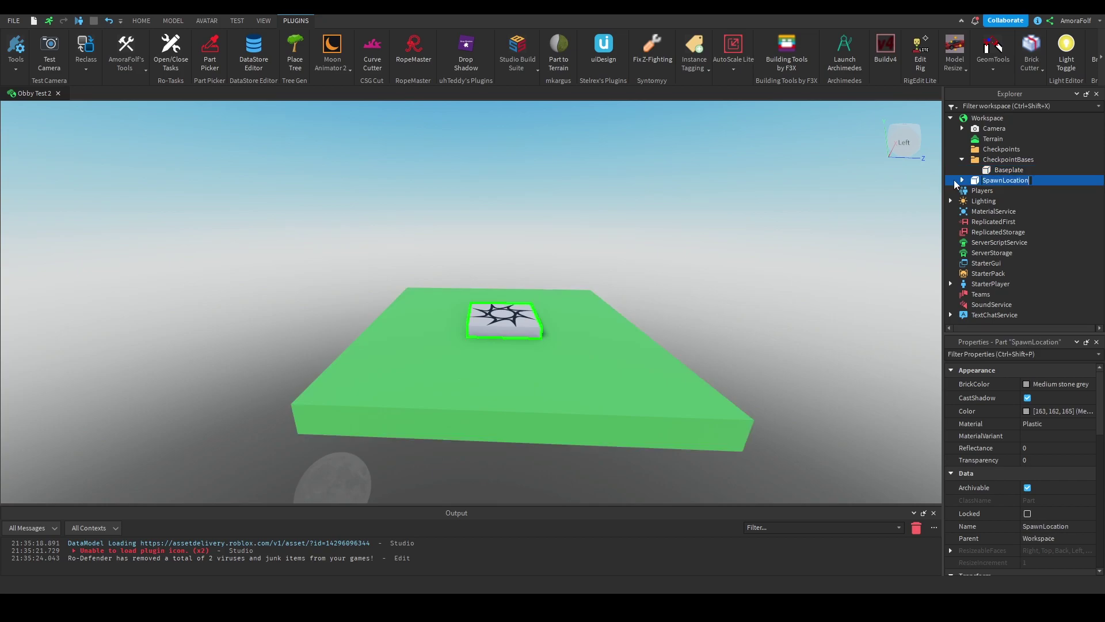
text(1)
key(Return)
drag(963, 182, 998, 149)
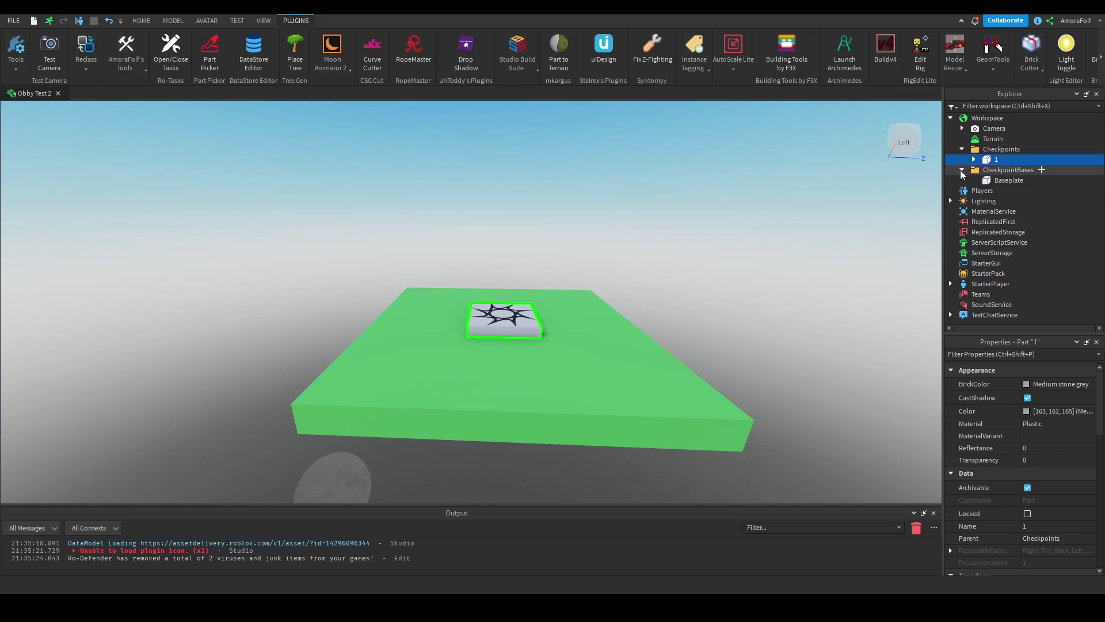
Change the BrickColor of checkpoint part 1 to Bright red and deselect it.
click(961, 169)
click(1031, 385)
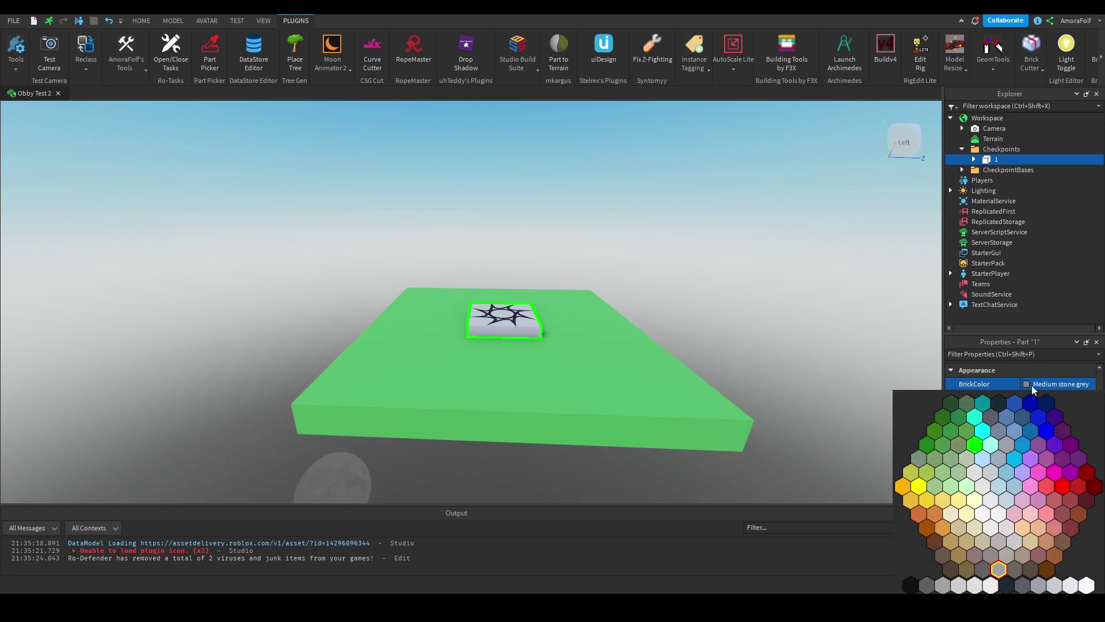
click(1061, 486)
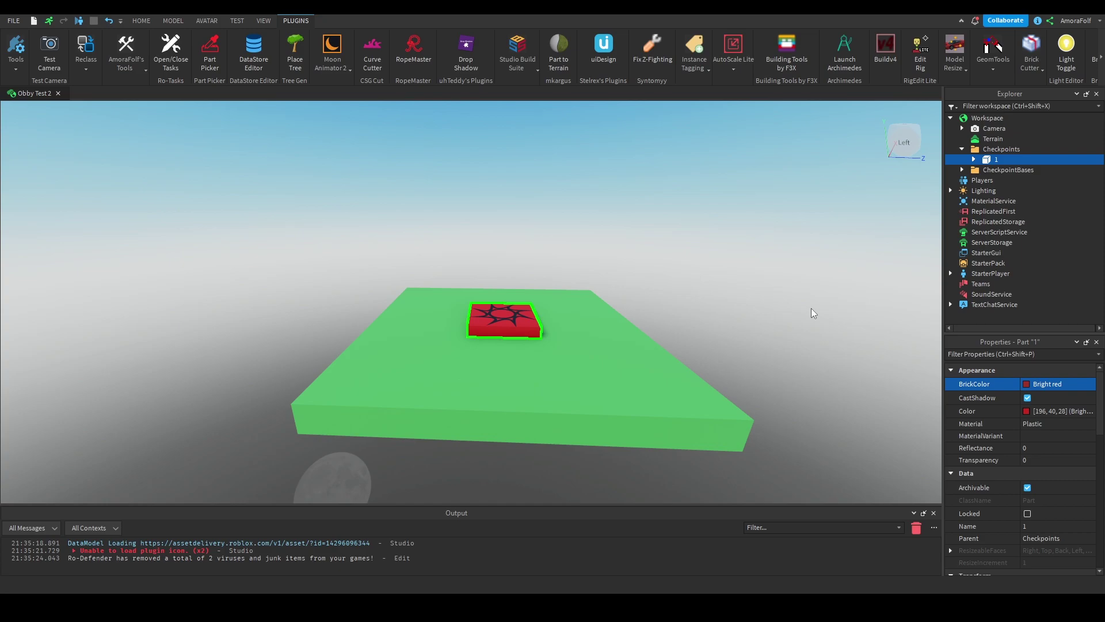
click(811, 313)
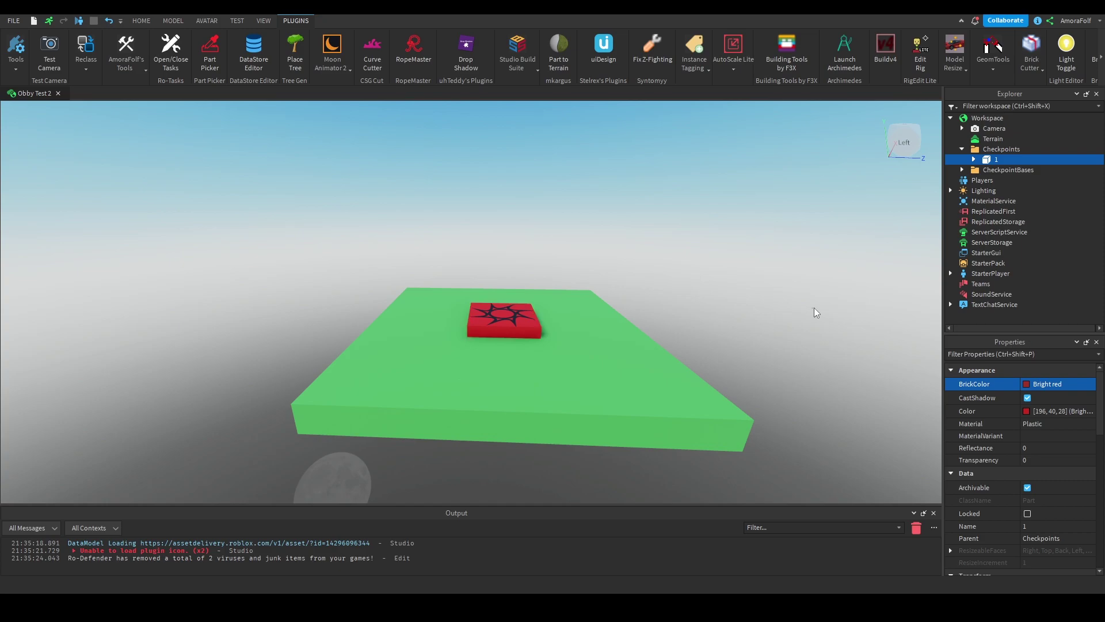
Insert the object matching the search "selec" into the Baseplate in the CheckpointBases folder.
click(962, 149)
click(961, 160)
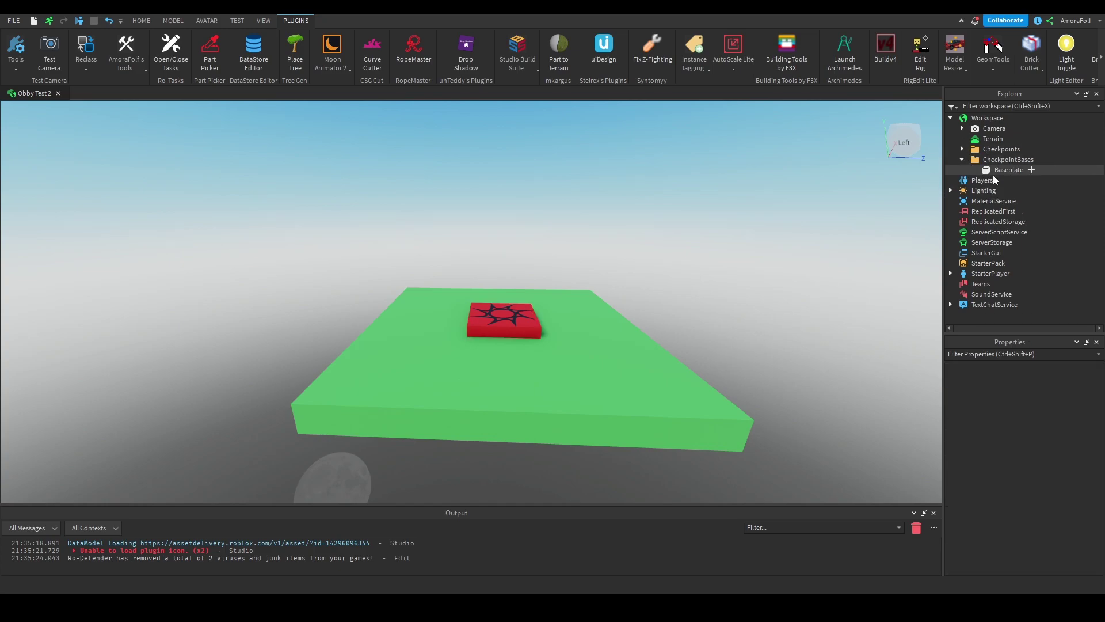
click(1031, 170)
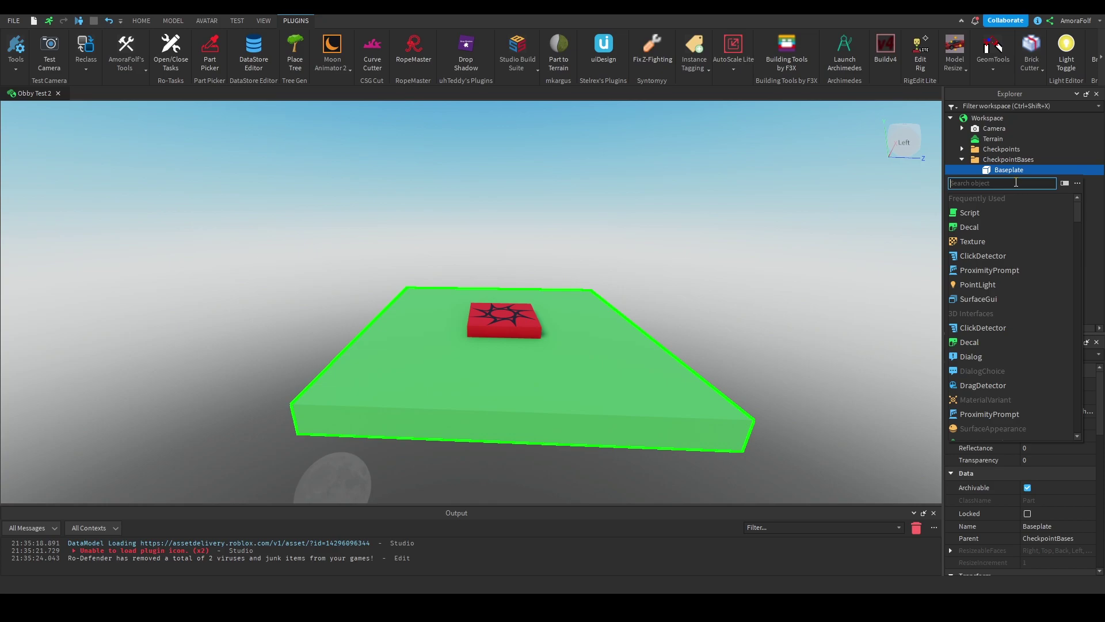
text(selec)
click(1004, 198)
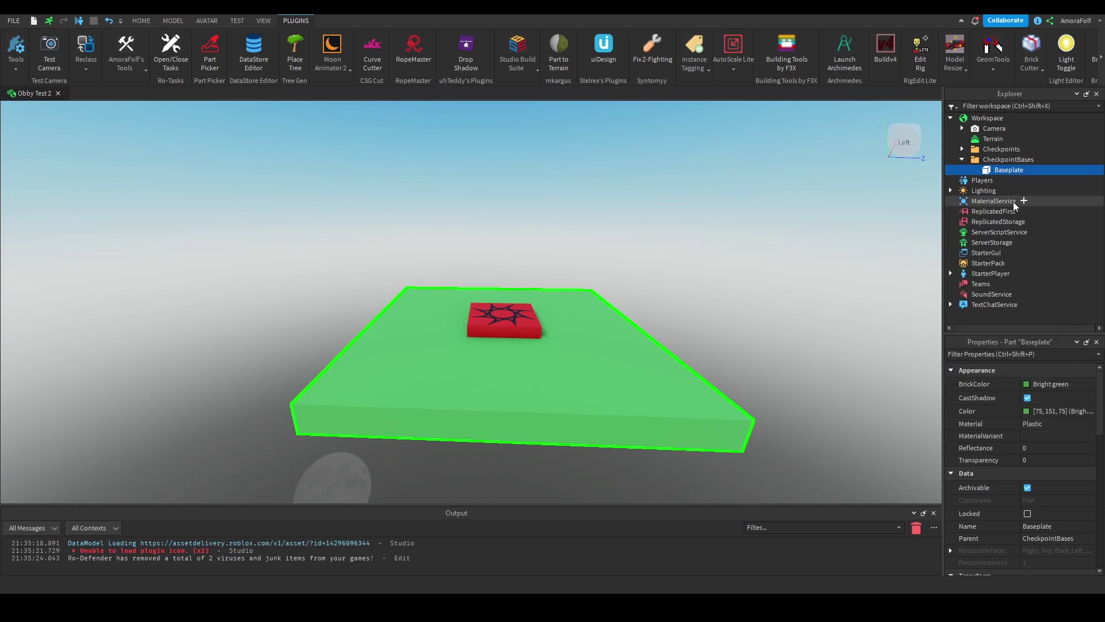
Set the baseplate SelectionBox's Adornee to Baseplate and its LineThickness to 0.1.
click(1024, 475)
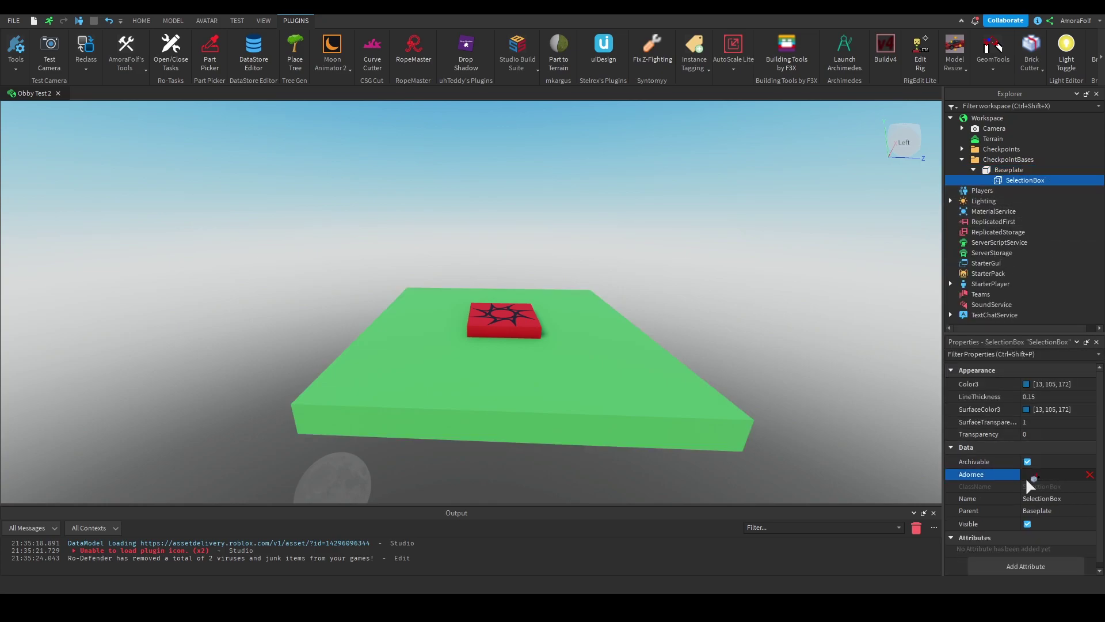
click(1010, 171)
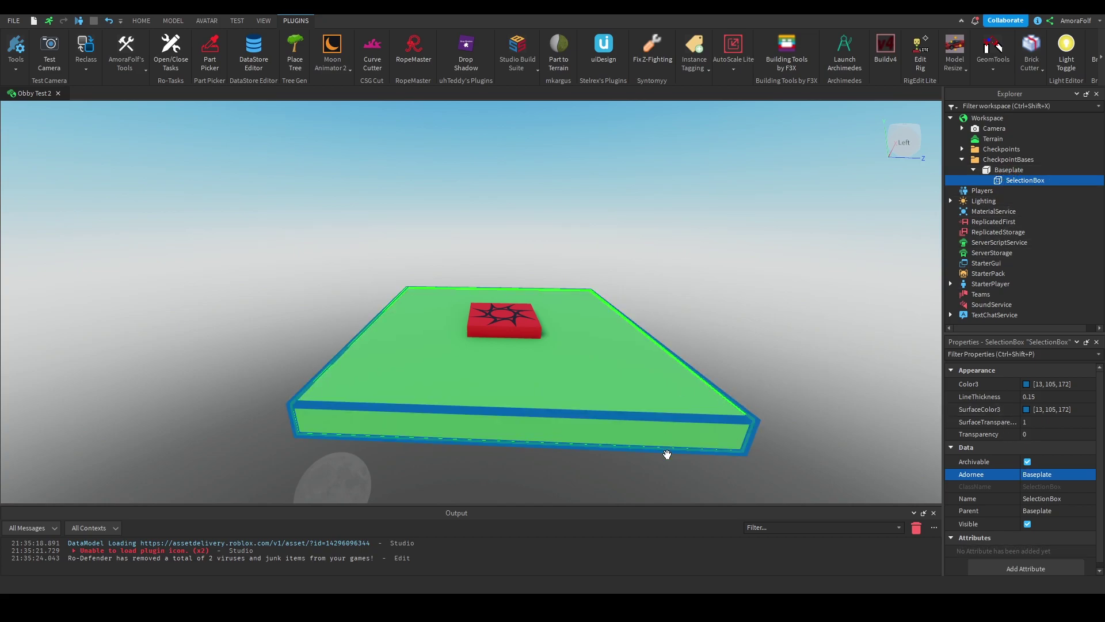
click(1057, 397)
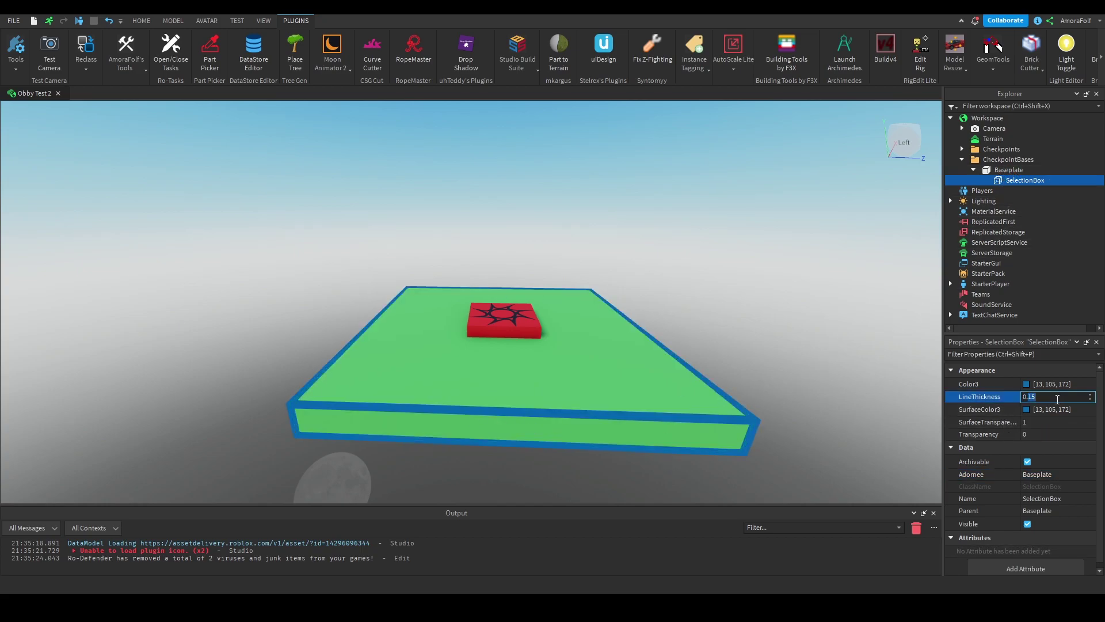
text(0.1)
key(Return)
Set the baseplate SelectionBox's Color3 to black (0, 0, 0).
click(1026, 384)
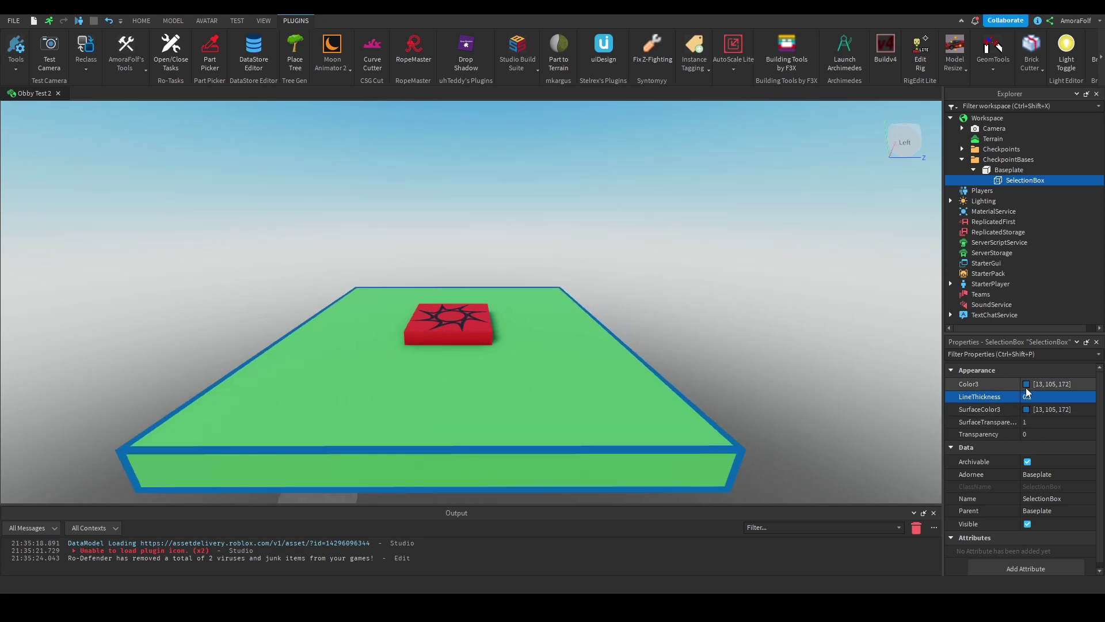
drag(687, 295, 687, 317)
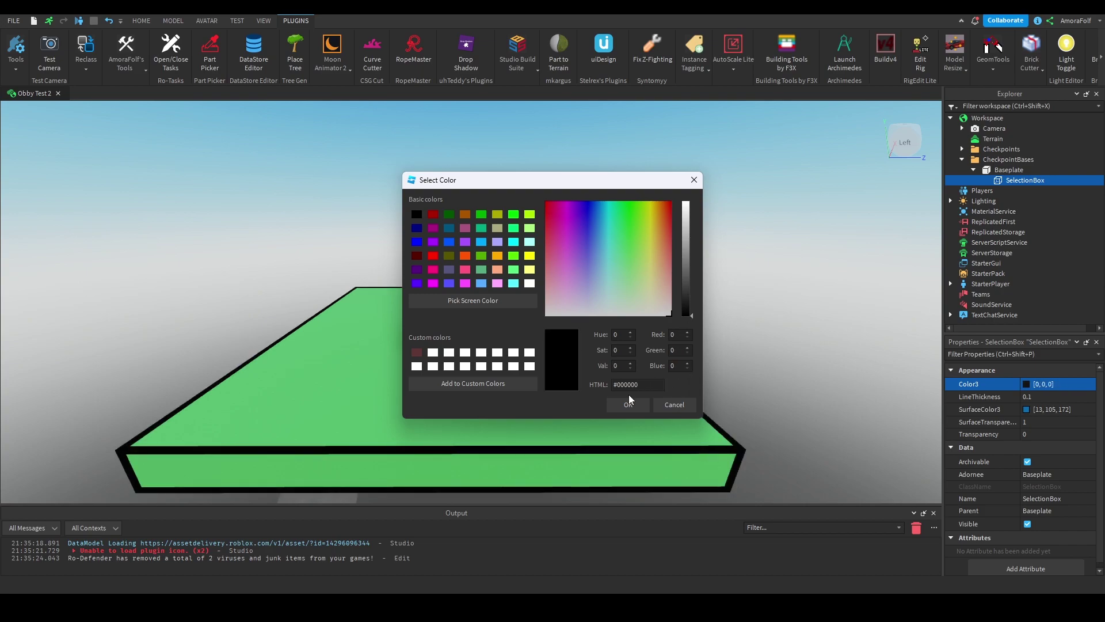
click(627, 405)
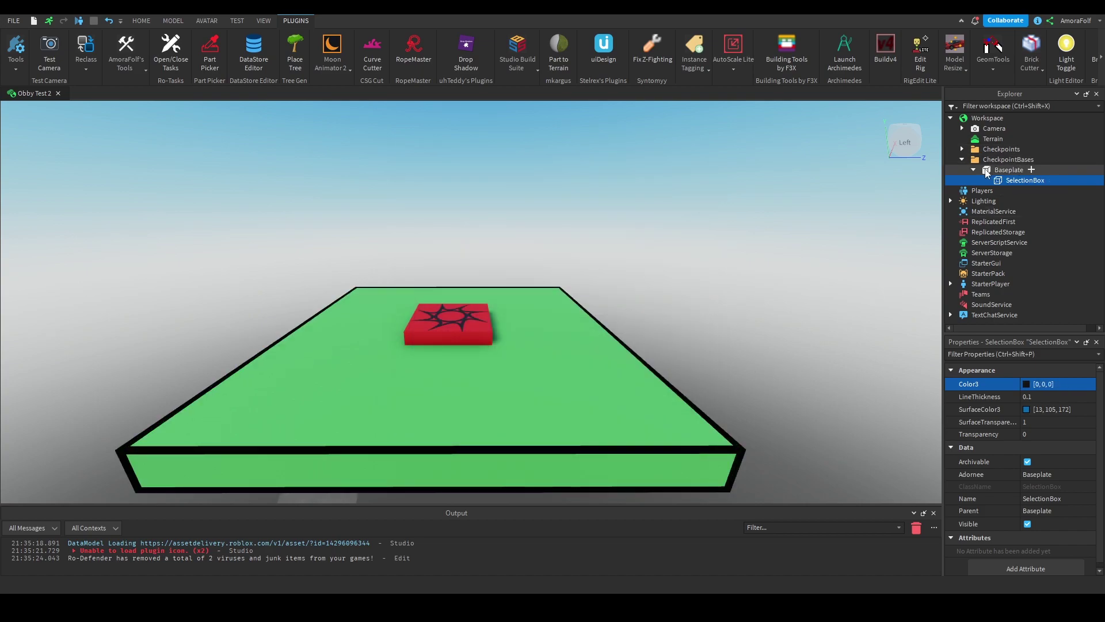
Paste a copy of the baseplate's SelectionBox into part 1 in the Checkpoints folder.
click(971, 171)
click(962, 159)
click(962, 149)
click(987, 161)
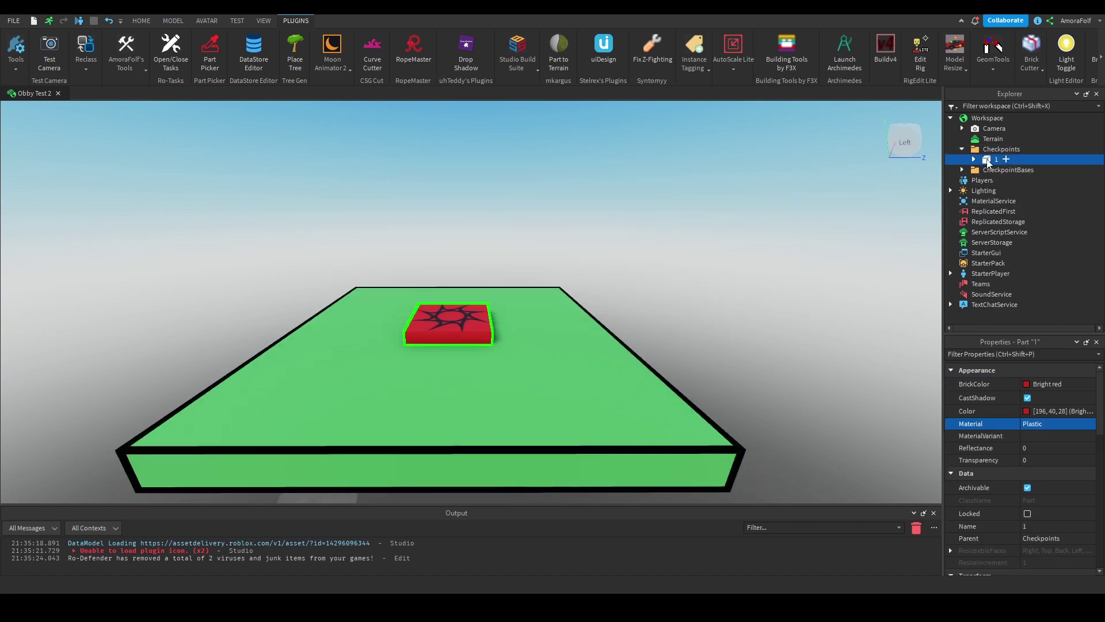
key(ctrl+shift+v)
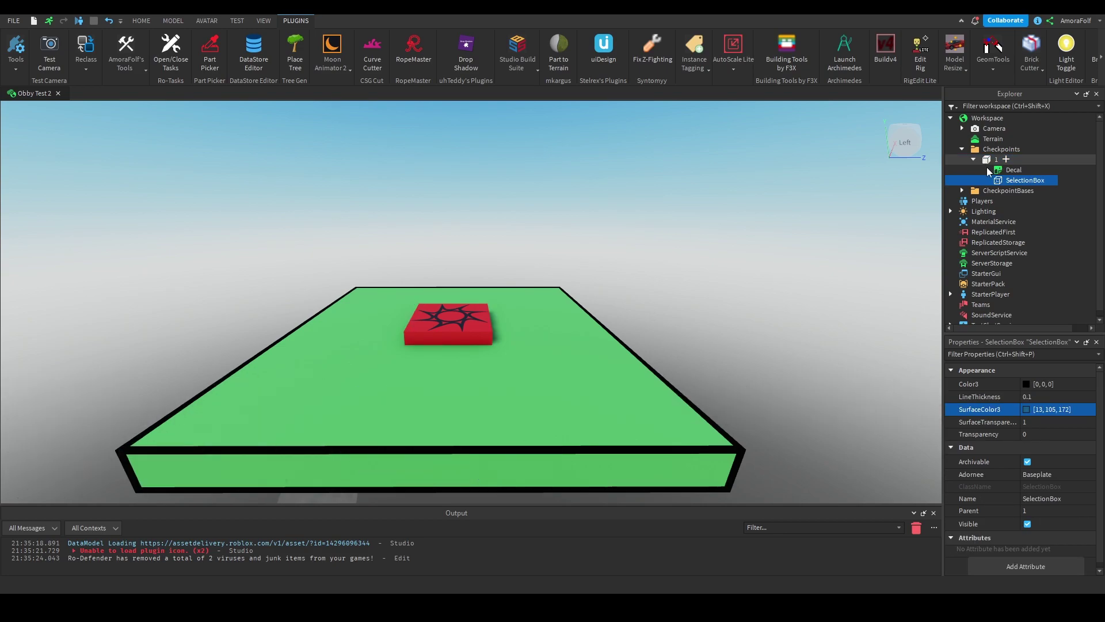
Set the pasted SelectionBox's Adornee to part 1, then collapse the Checkpoints folder.
scroll(1034, 418, down, 1)
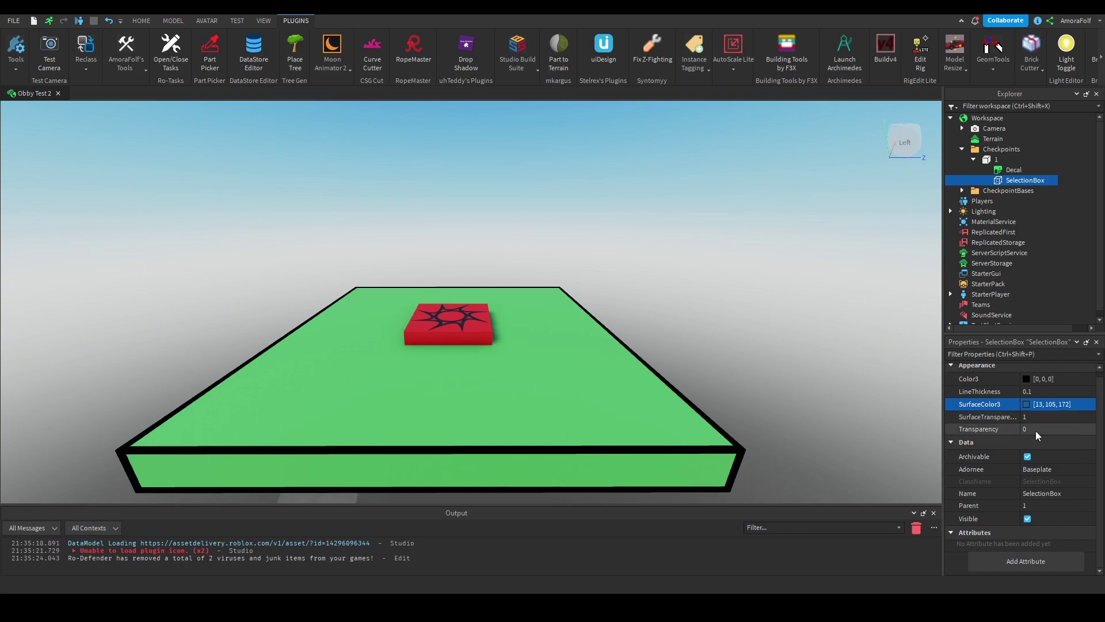
click(1042, 469)
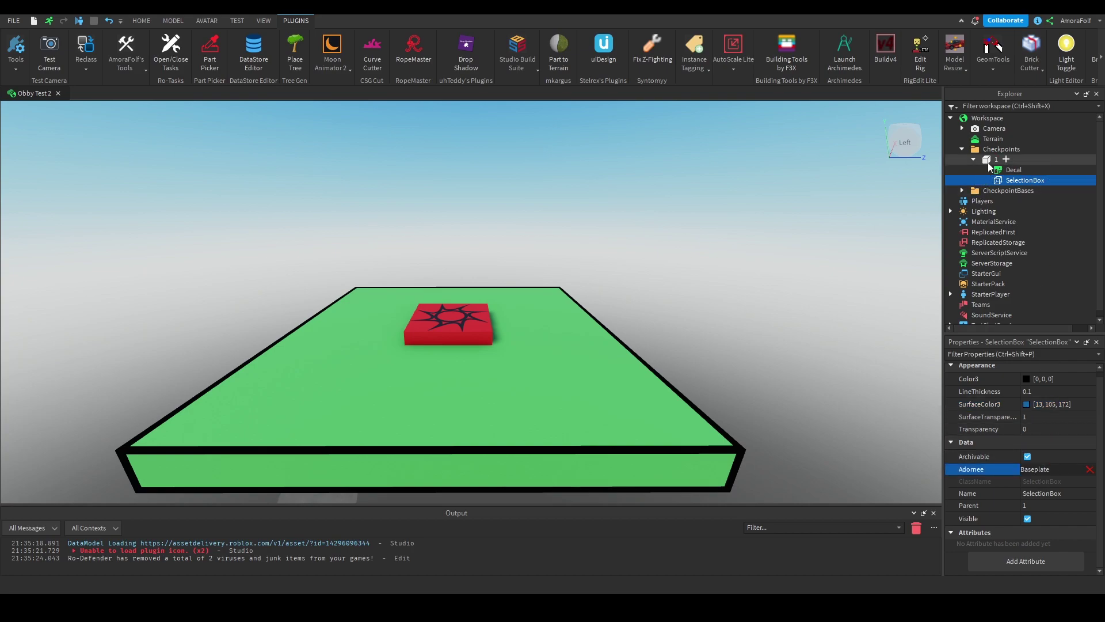
click(987, 162)
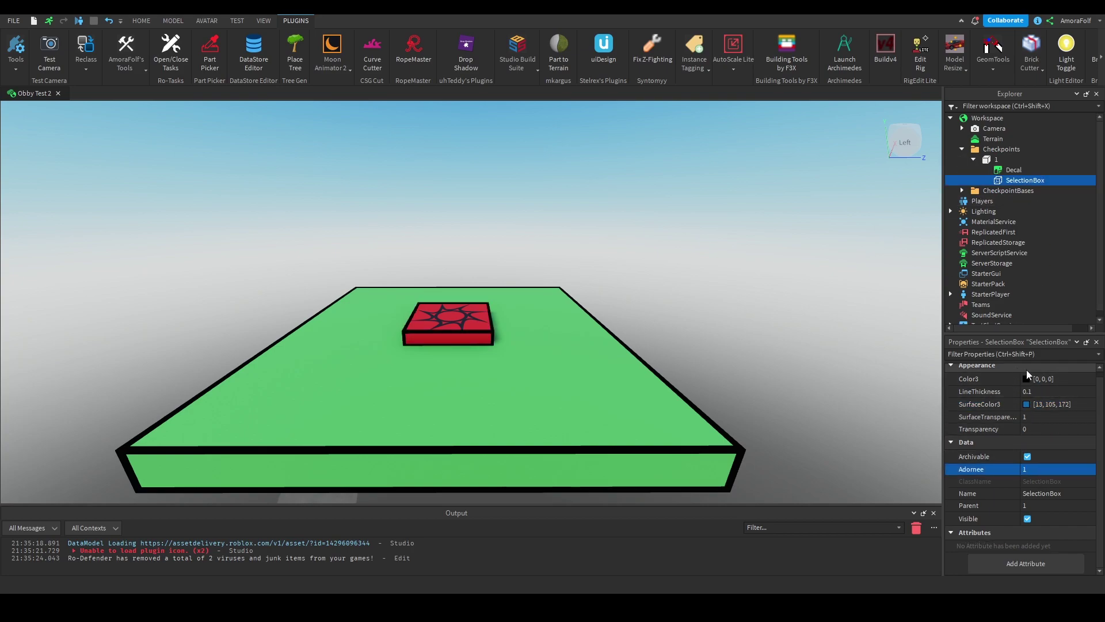
click(972, 160)
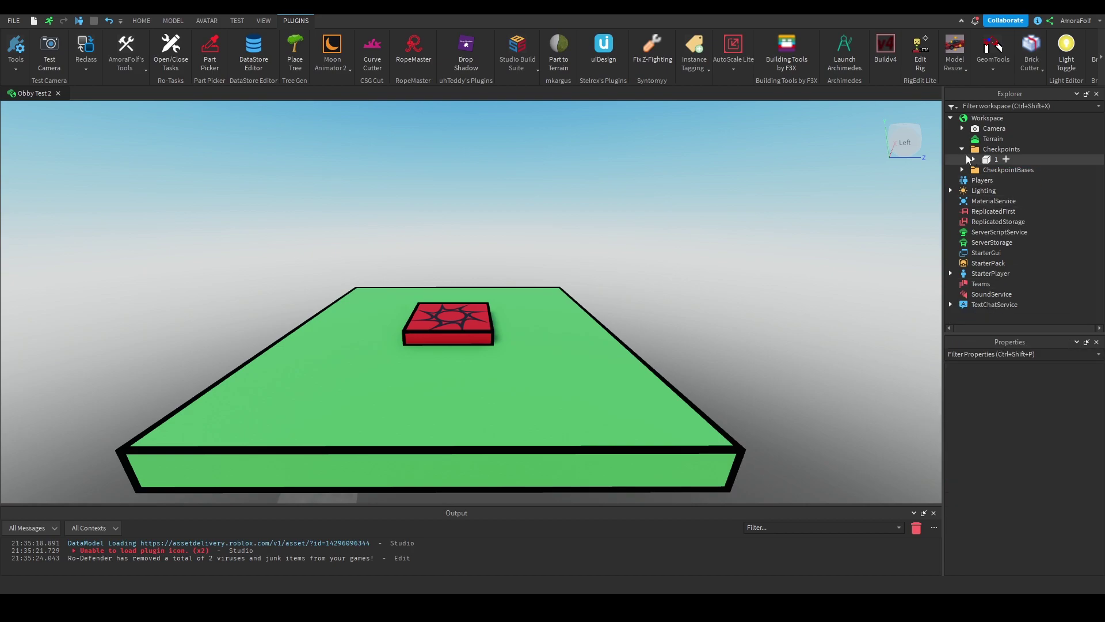
click(966, 156)
click(961, 149)
click(854, 250)
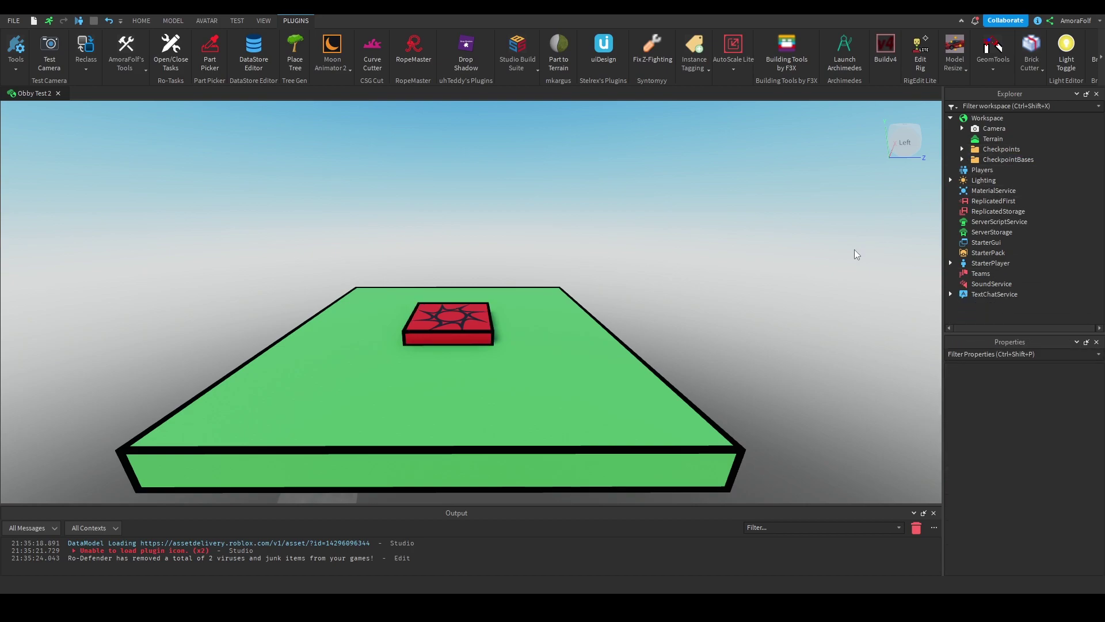
Add a folder named Stages to the Workspace.
click(1009, 117)
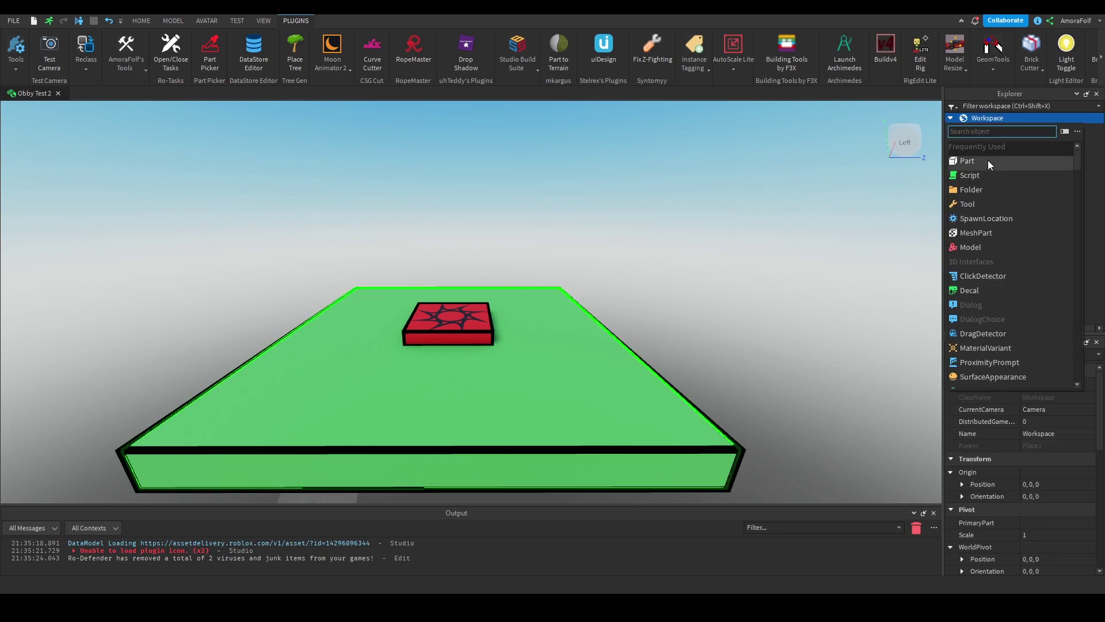
click(973, 189)
text(Sta)
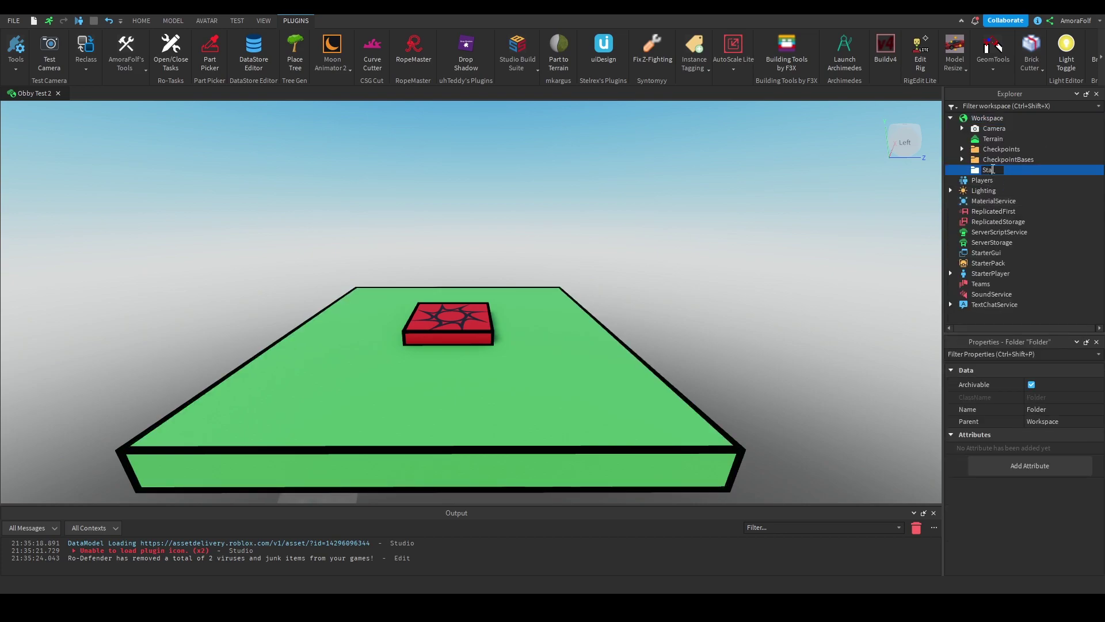
text(ges)
key(Return)
Add a subfolder named Stage1 inside the Stages folder.
click(1009, 170)
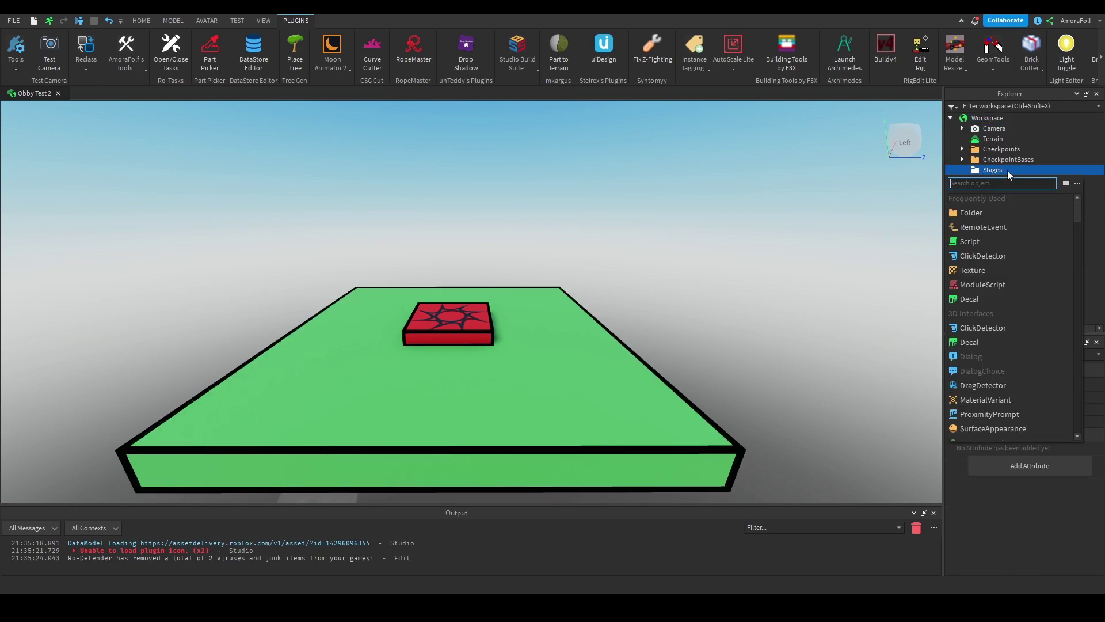
click(990, 213)
text(Sta)
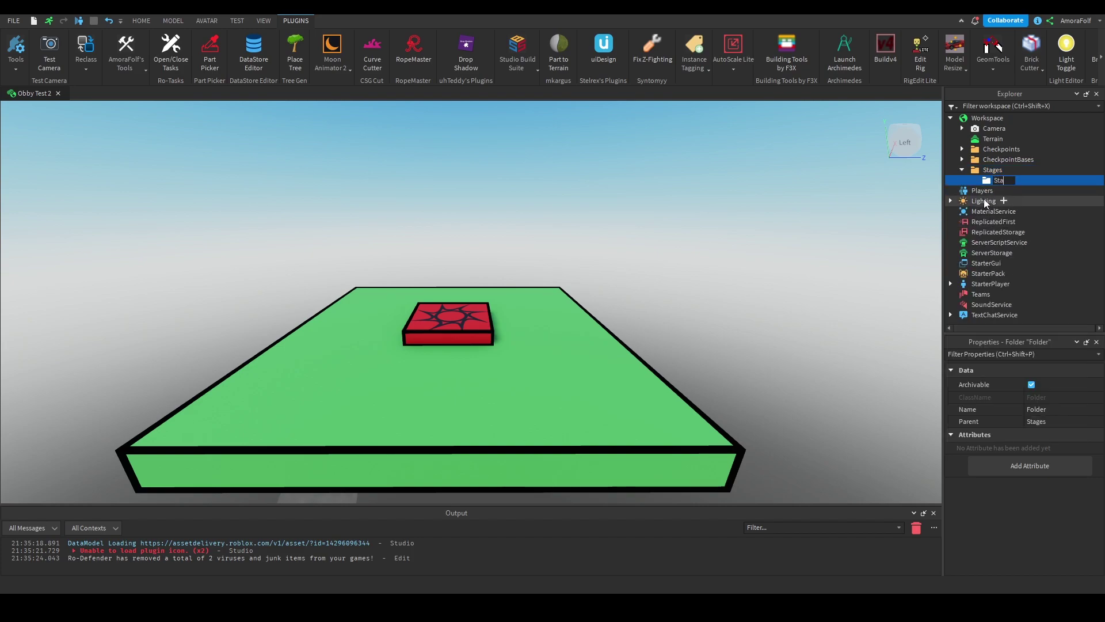
text(ge1)
key(Return)
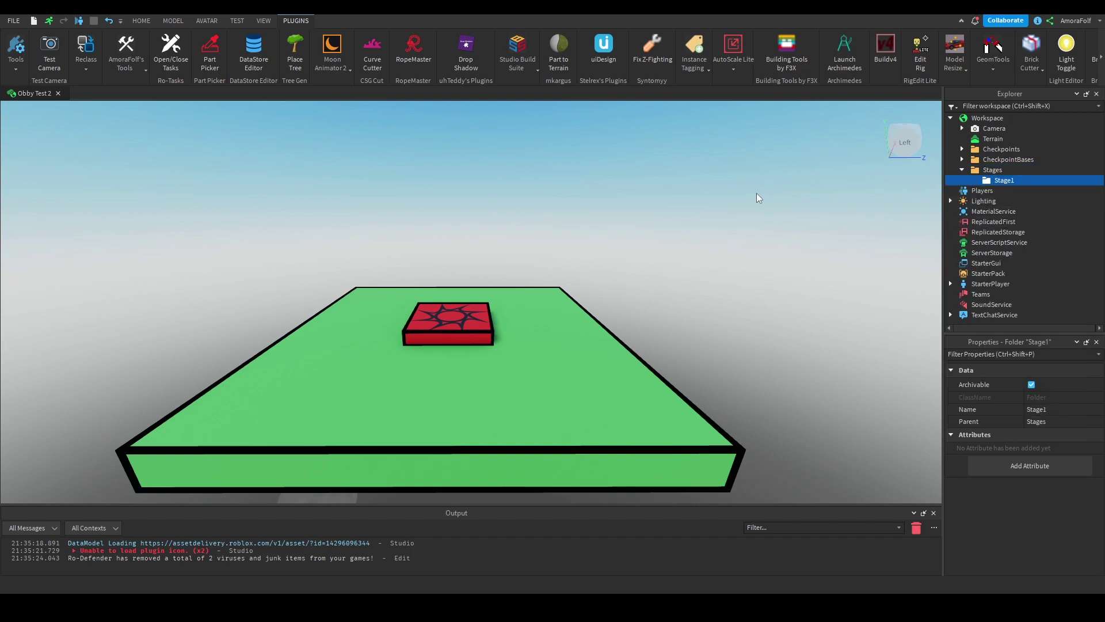
Insert a Part into the Stage1 folder and set its material to SmoothPlastic.
right_drag(757, 198, 834, 198)
click(141, 21)
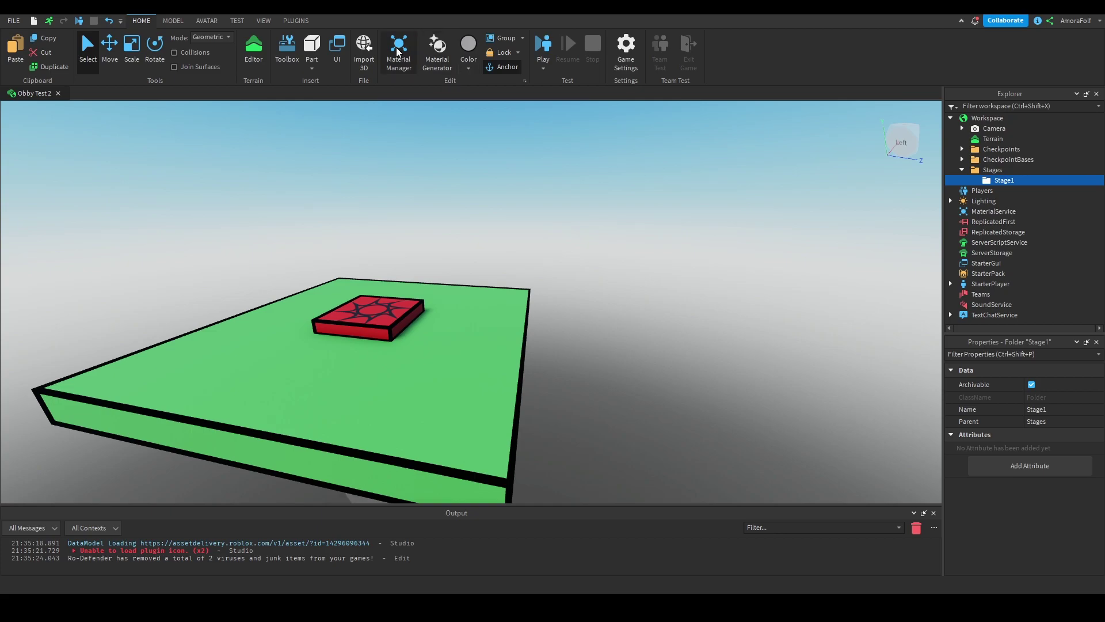
click(1023, 181)
text(pa)
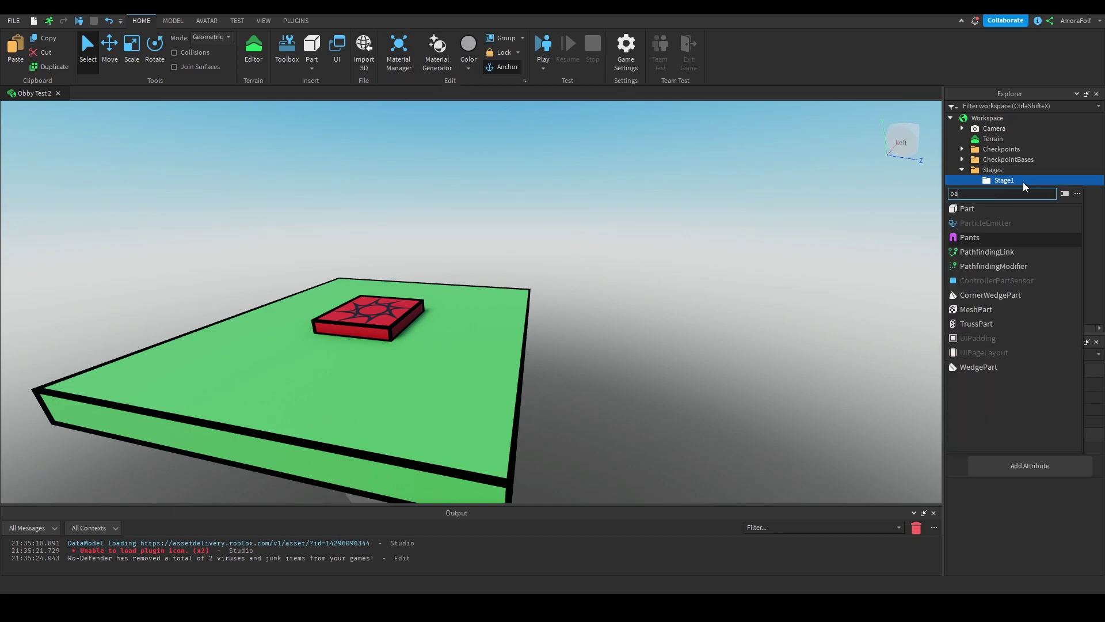
text(rt)
click(987, 213)
click(979, 190)
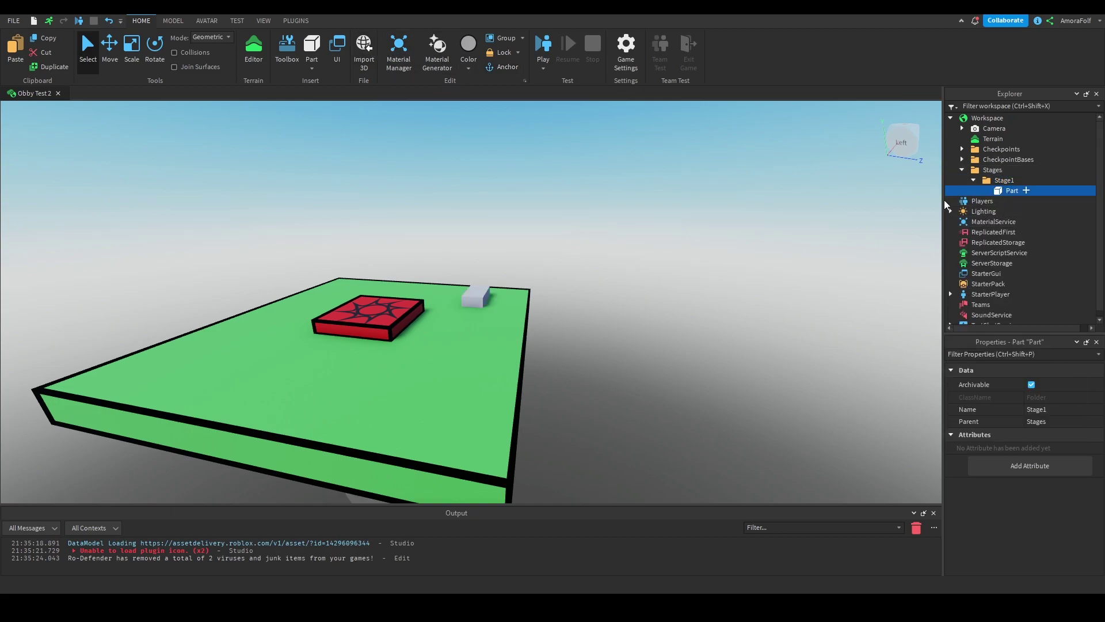
click(1045, 424)
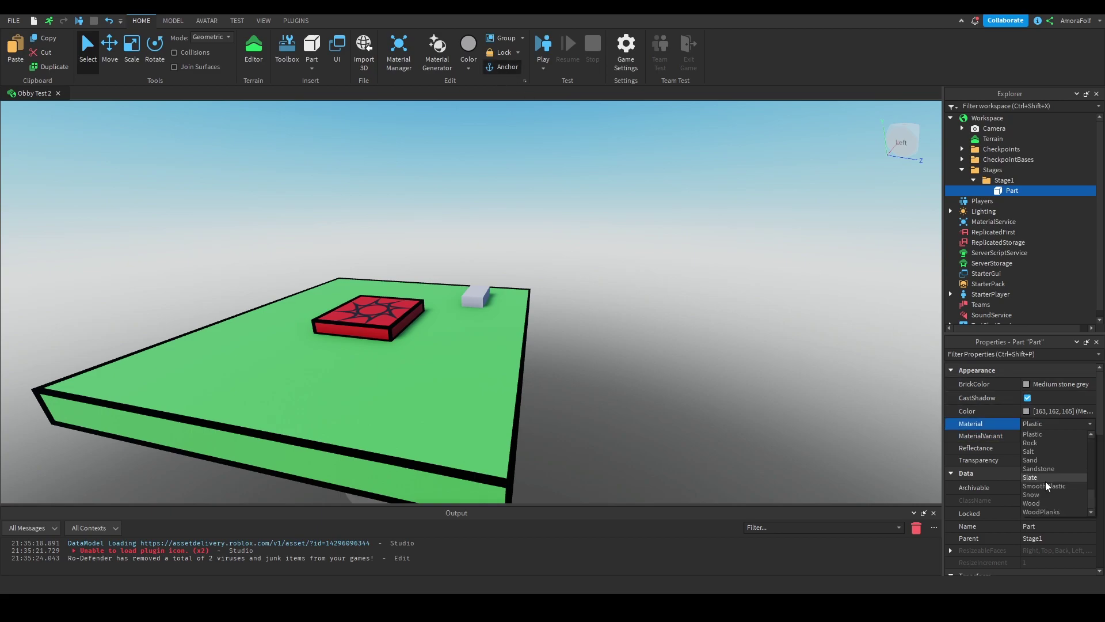
click(1040, 485)
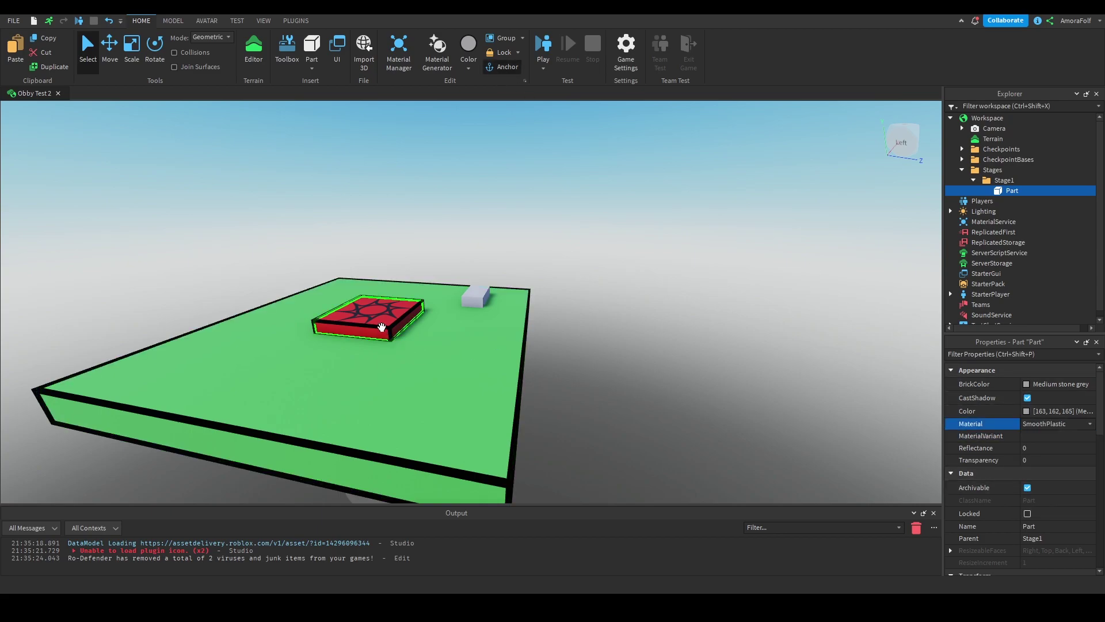
Set the material of checkpoint part 1 and the Baseplate to SmoothPlastic together, and deselect them.
click(381, 327)
ctrl+click(402, 349)
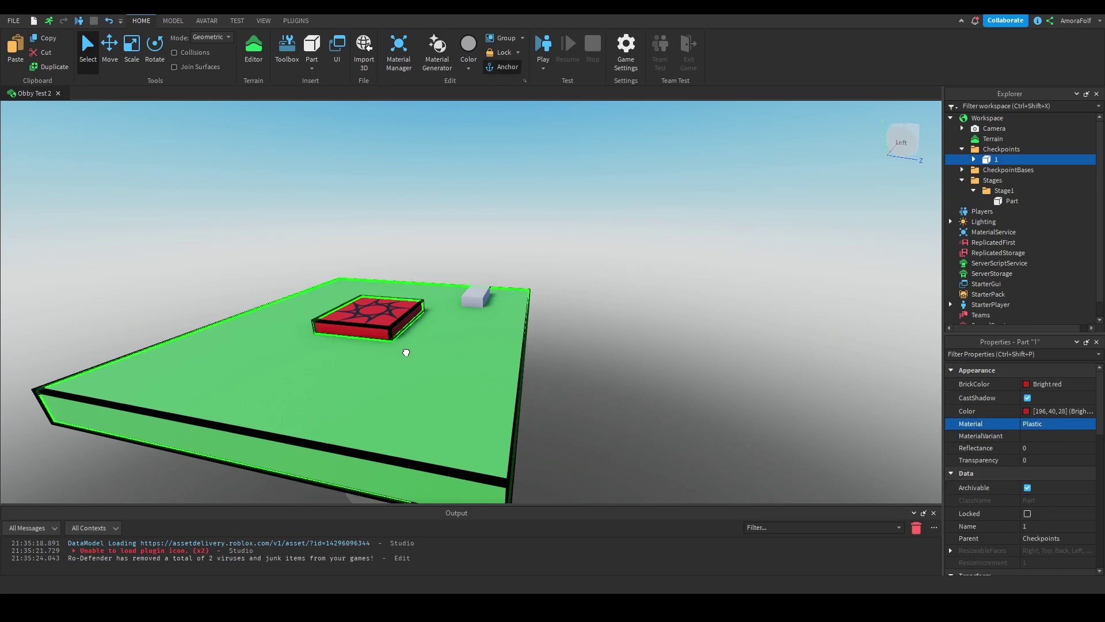
click(1041, 424)
scroll(1042, 441, down, 3)
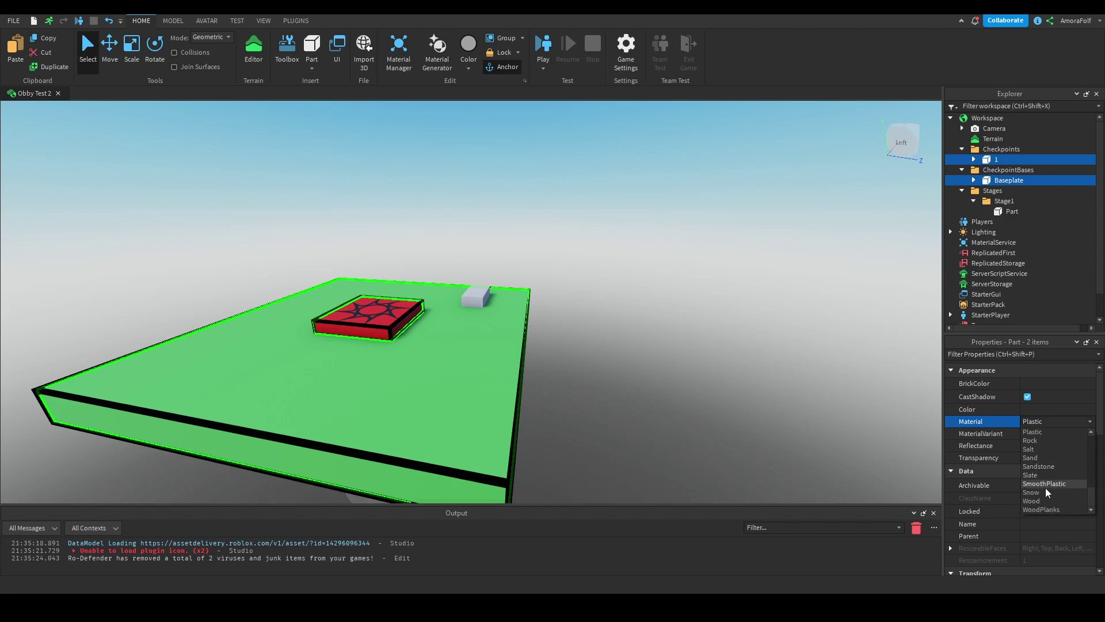
click(1045, 486)
click(796, 402)
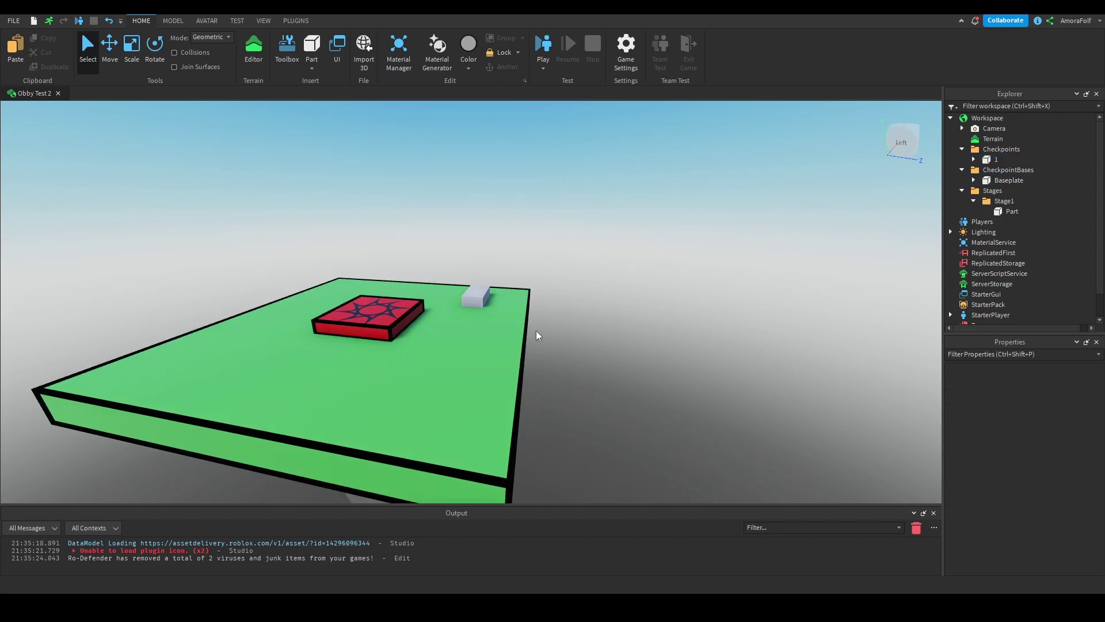
Move the grey Stage1 part against the baseplate's end face, at its corner.
drag(482, 298, 522, 368)
key(s)
key(a)
right_drag(522, 368, 508, 364)
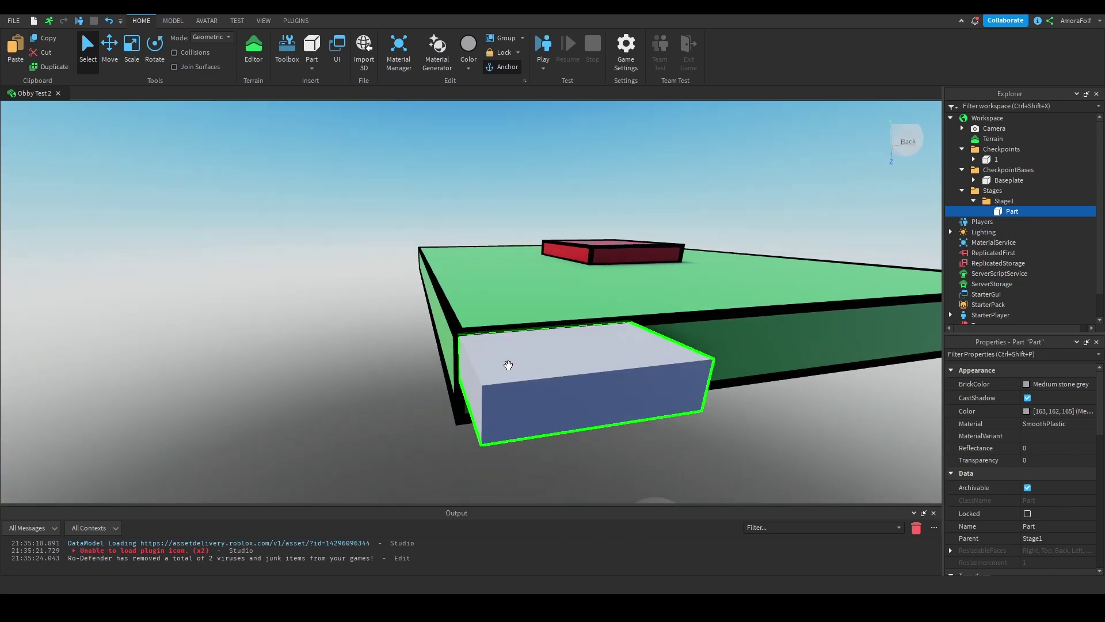
scroll(508, 365, down, 6)
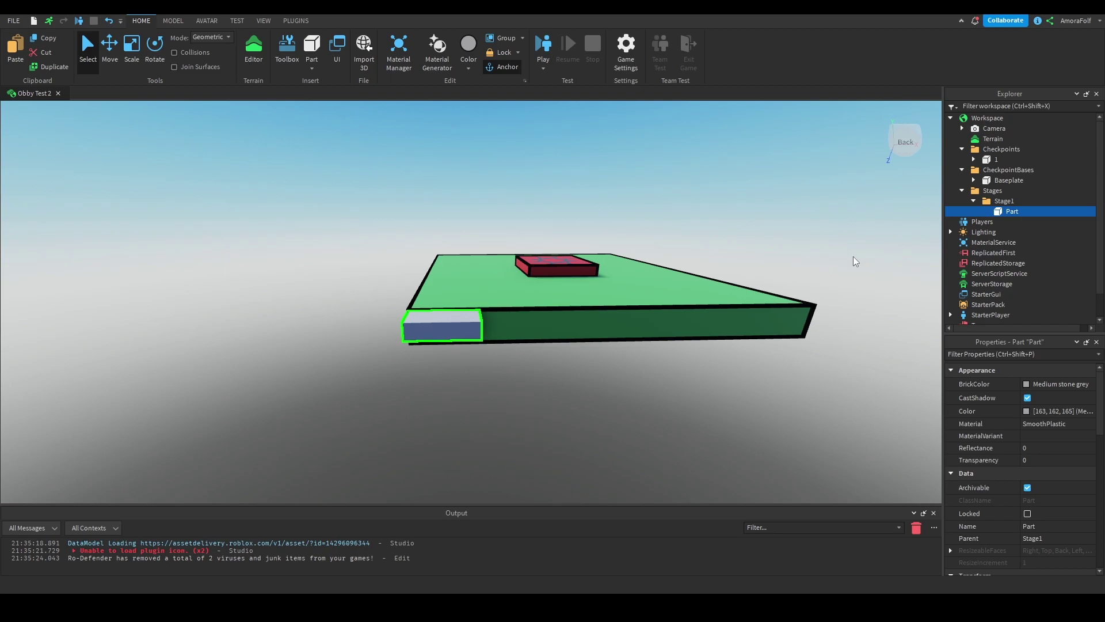
Scale the grey part lengthwise so it spans the full width of the baseplate's end.
right_drag(808, 288, 823, 288)
key(ctrl+3)
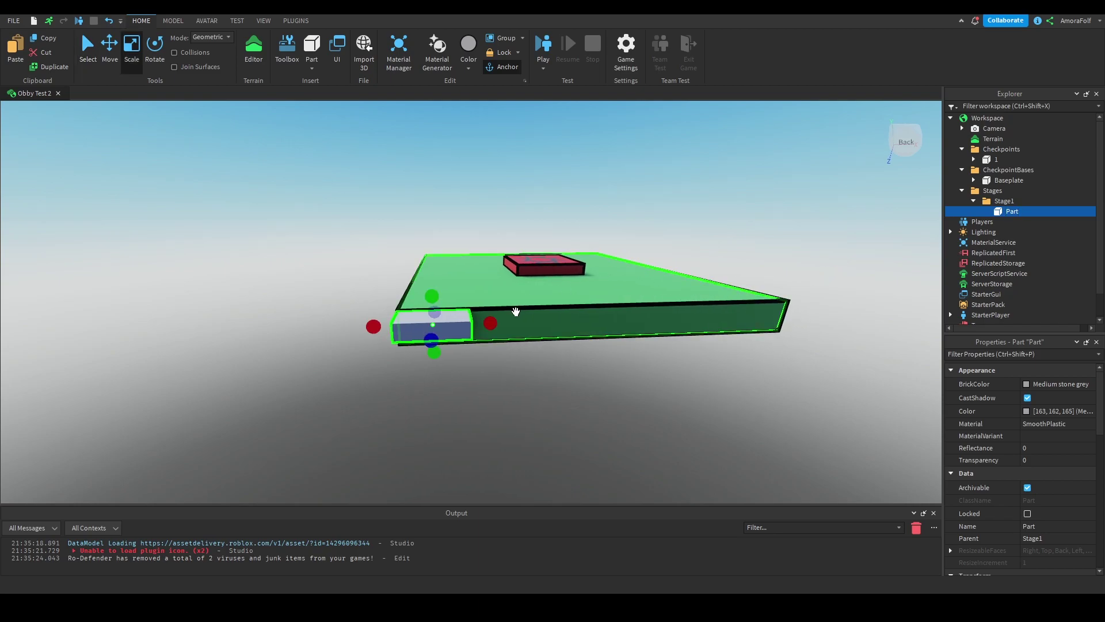
drag(490, 323, 710, 345)
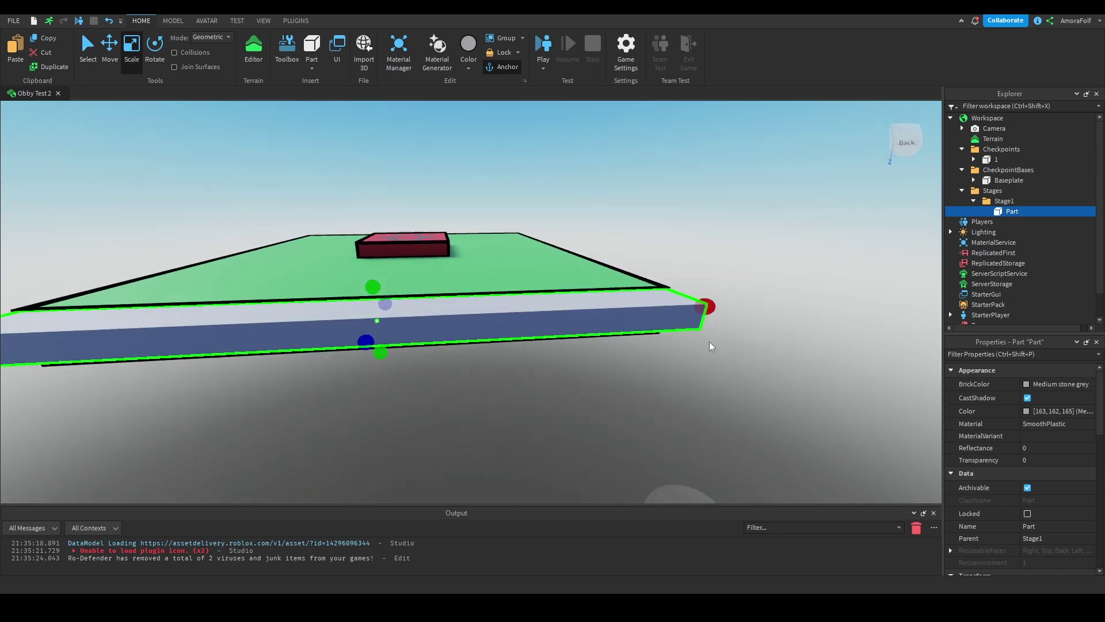
right_drag(709, 342, 707, 339)
drag(557, 302, 571, 300)
right_drag(531, 287, 529, 287)
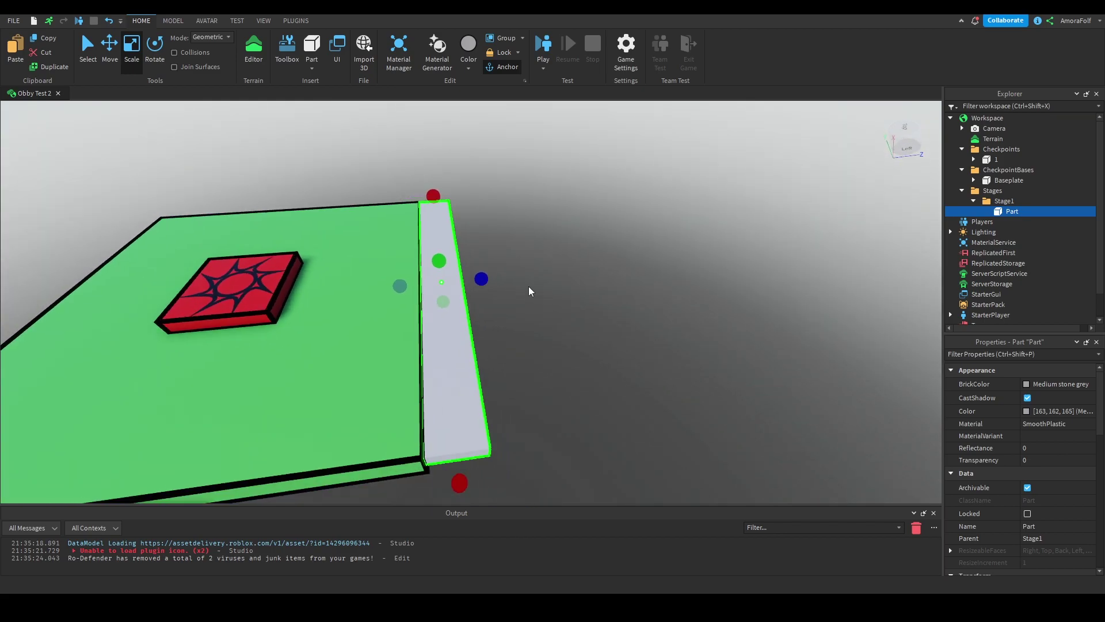
Move the grey strip along the Z axis away from the baseplate to leave a small jump gap.
key(ctrl+2)
drag(488, 279, 512, 280)
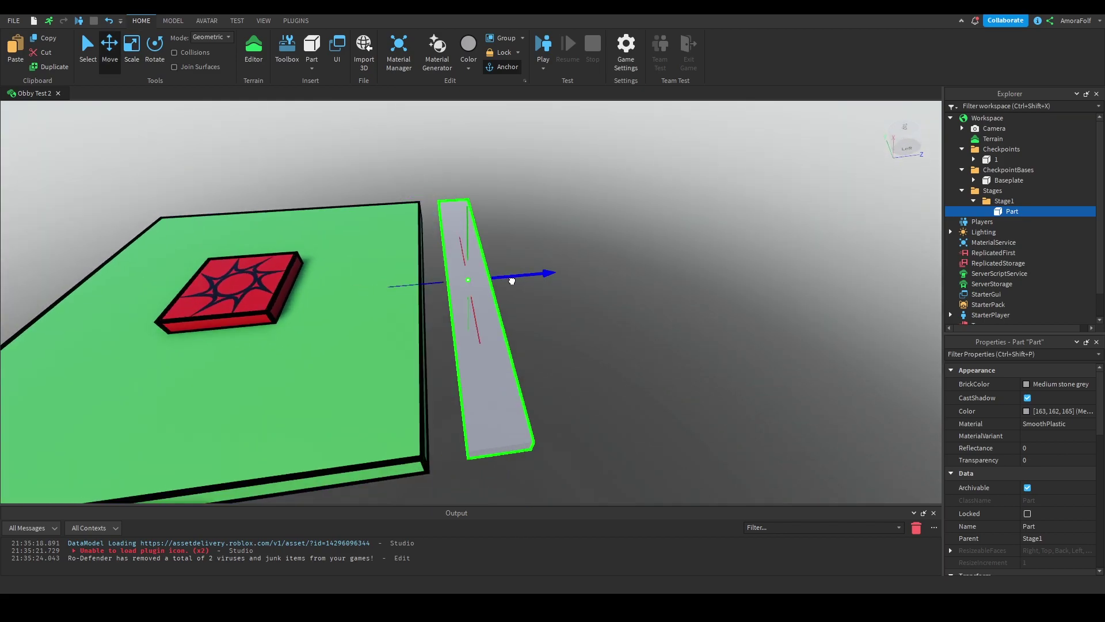
right_drag(513, 277, 513, 278)
Duplicate the grey strip and place the copy farther from the baseplate and slightly higher.
key(q)
key(ctrl+d)
drag(480, 270, 541, 276)
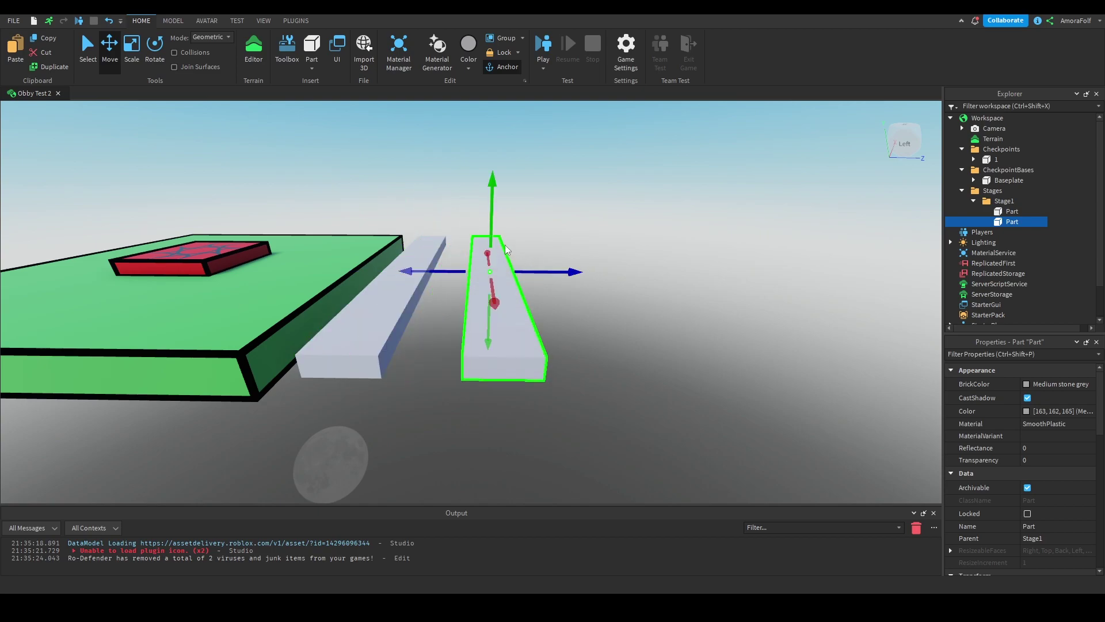
drag(491, 239, 490, 212)
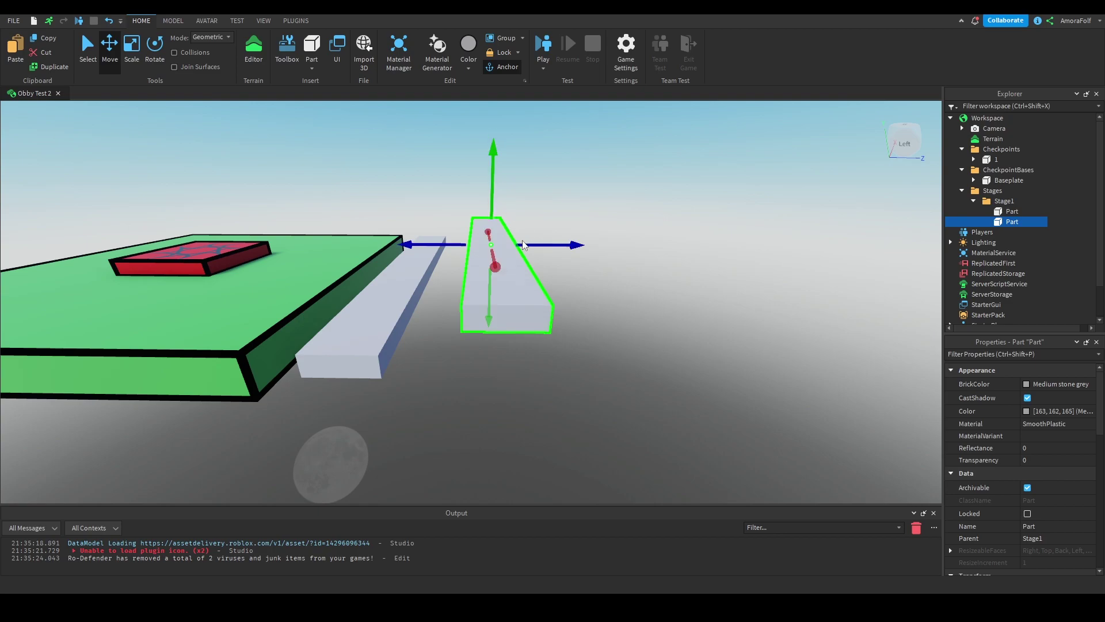
Duplicate the raised second strip and move the copy farther out and up as the third jump platform.
key(ctrl+d)
drag(521, 246, 553, 246)
key(d)
drag(491, 205, 487, 176)
scroll(487, 176, down, 1)
Duplicate the third jump platform and move the copy farther out and higher as the fourth jump platform.
key(ctrl+d)
drag(524, 234, 582, 233)
key(d)
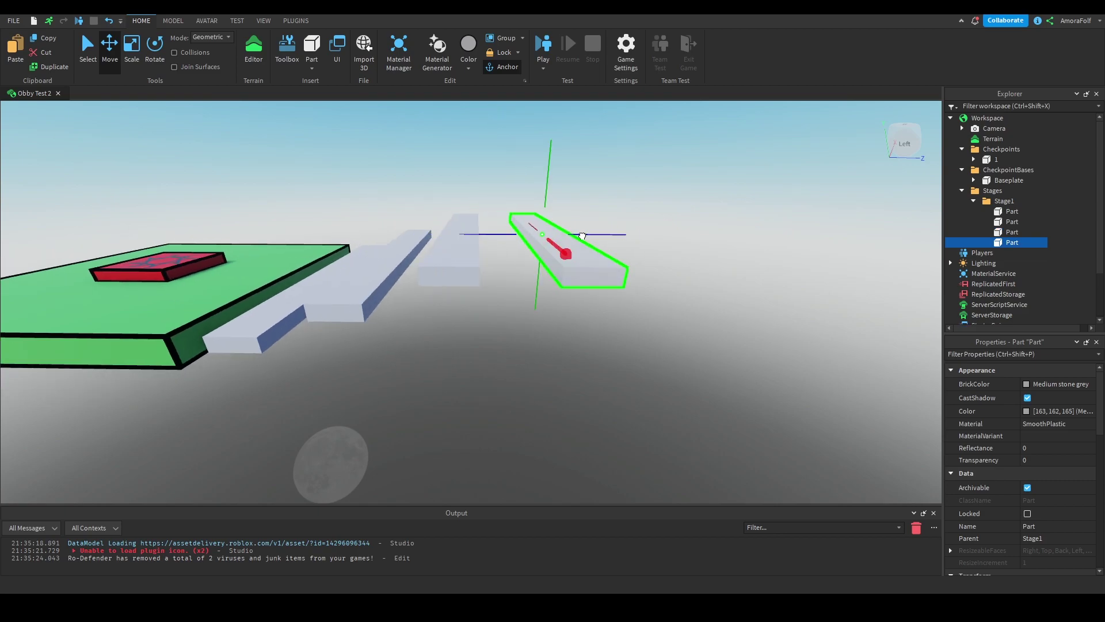
click(540, 184)
click(546, 226)
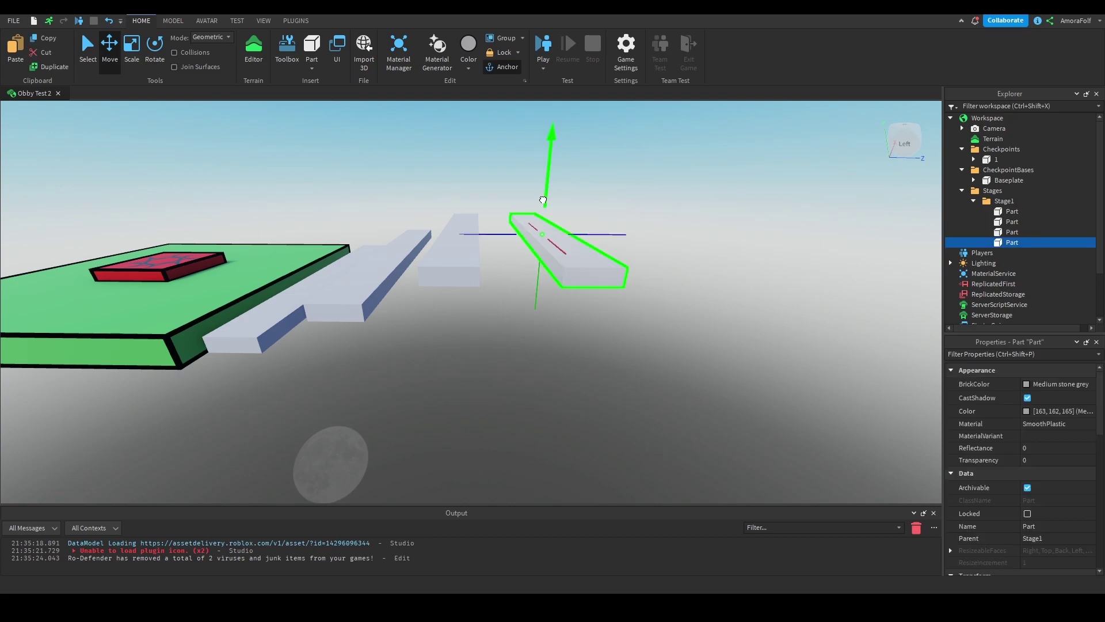
drag(545, 198, 545, 177)
key(s)
key(d)
drag(562, 236, 550, 238)
Set the BrickColor of the first jump platform to Bright red and the second one to Bright orange.
click(405, 316)
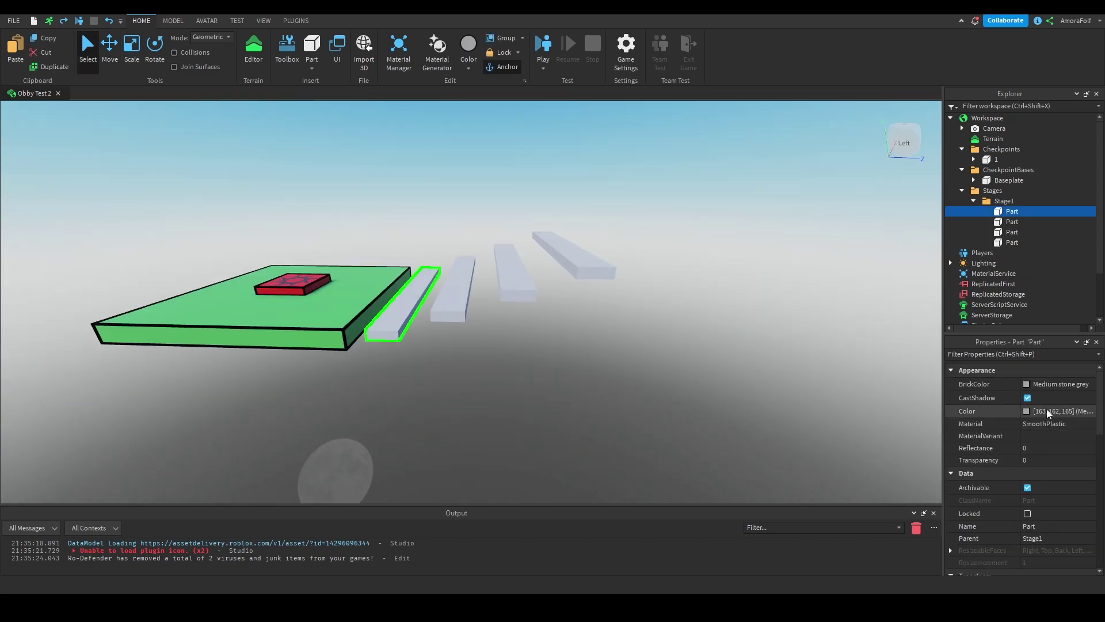
click(1043, 385)
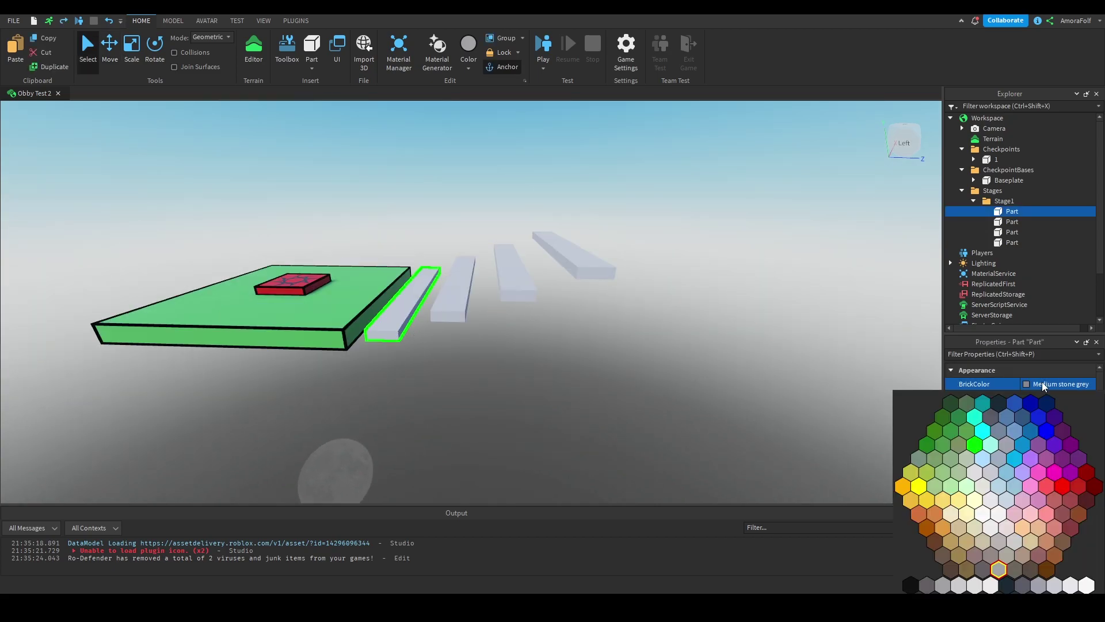
click(1077, 486)
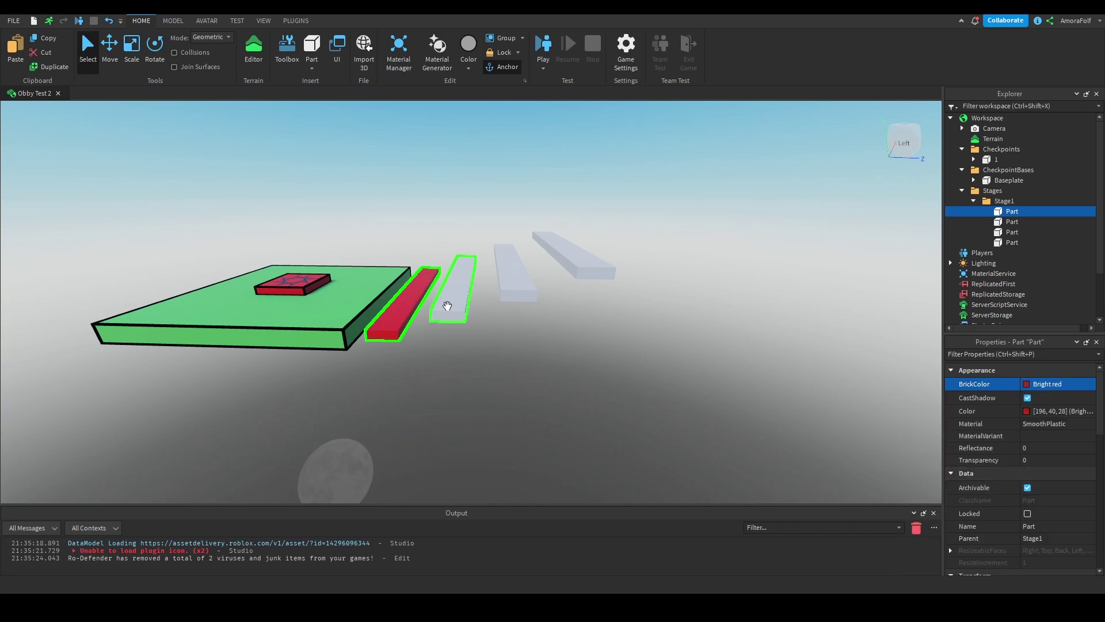
click(446, 304)
click(1035, 384)
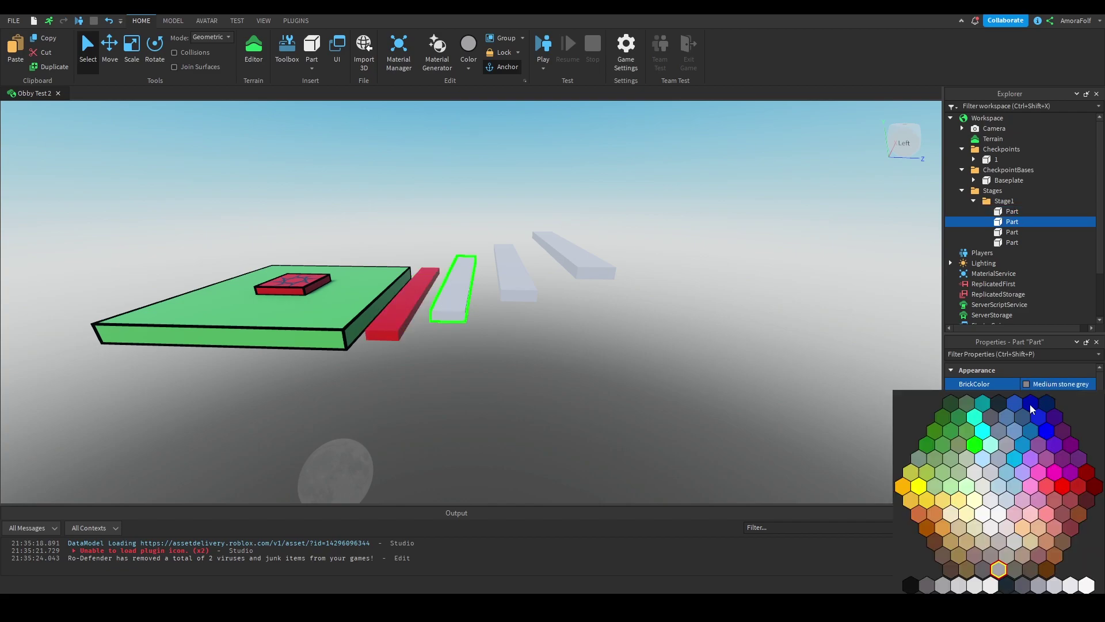
click(921, 514)
Colour the third jump platform yellow and the fourth one green, then collapse the Stage1 and Stages folders.
click(525, 288)
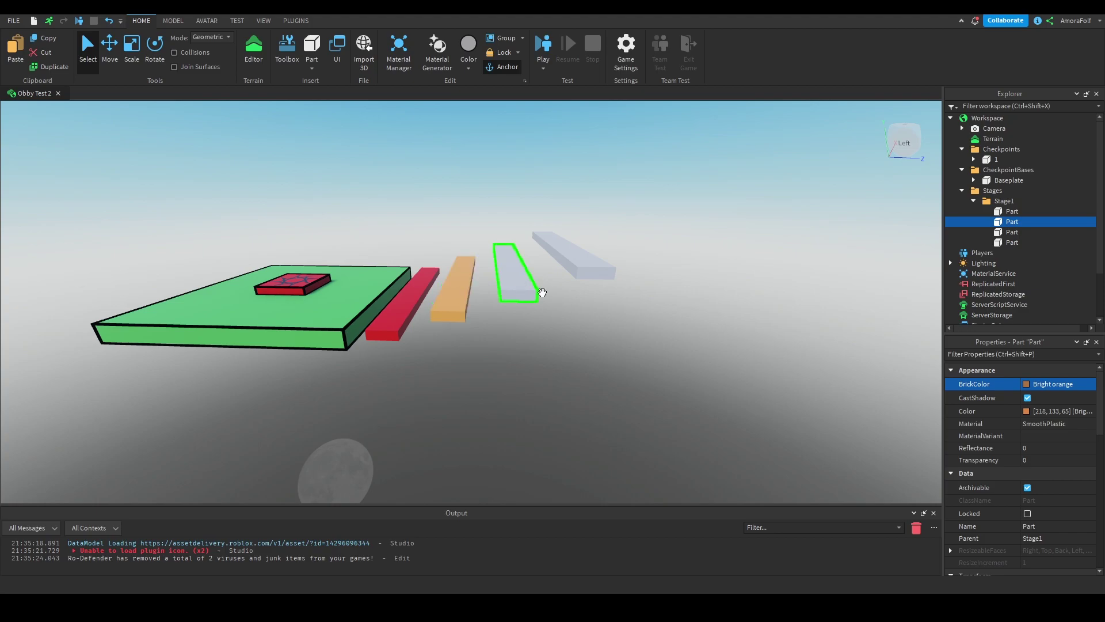
click(1039, 384)
click(928, 501)
click(574, 255)
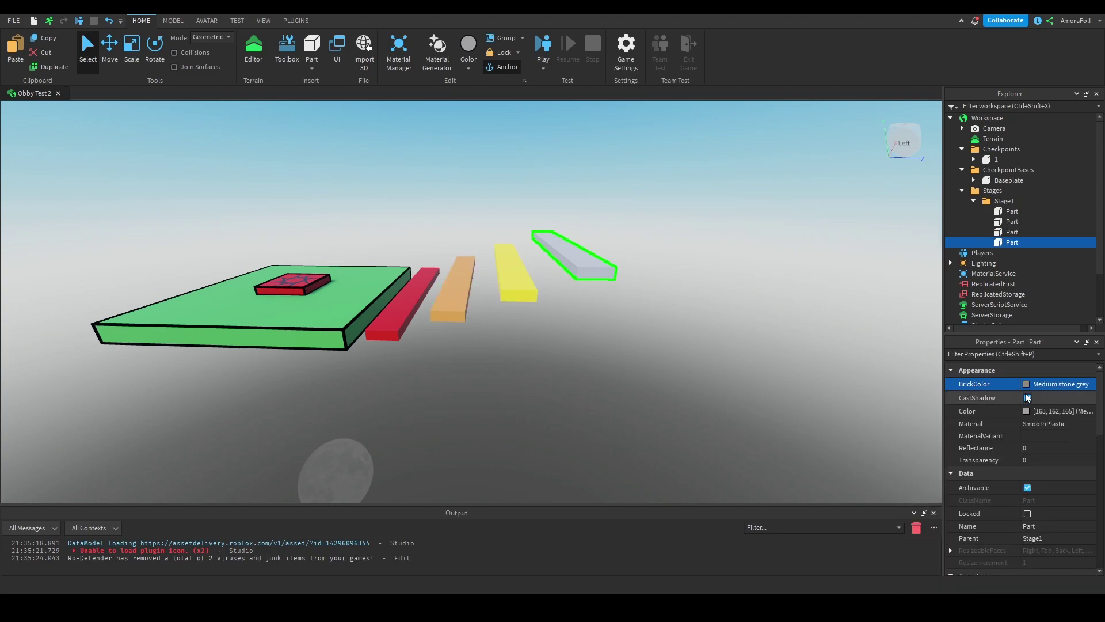
click(1038, 384)
click(973, 440)
click(716, 366)
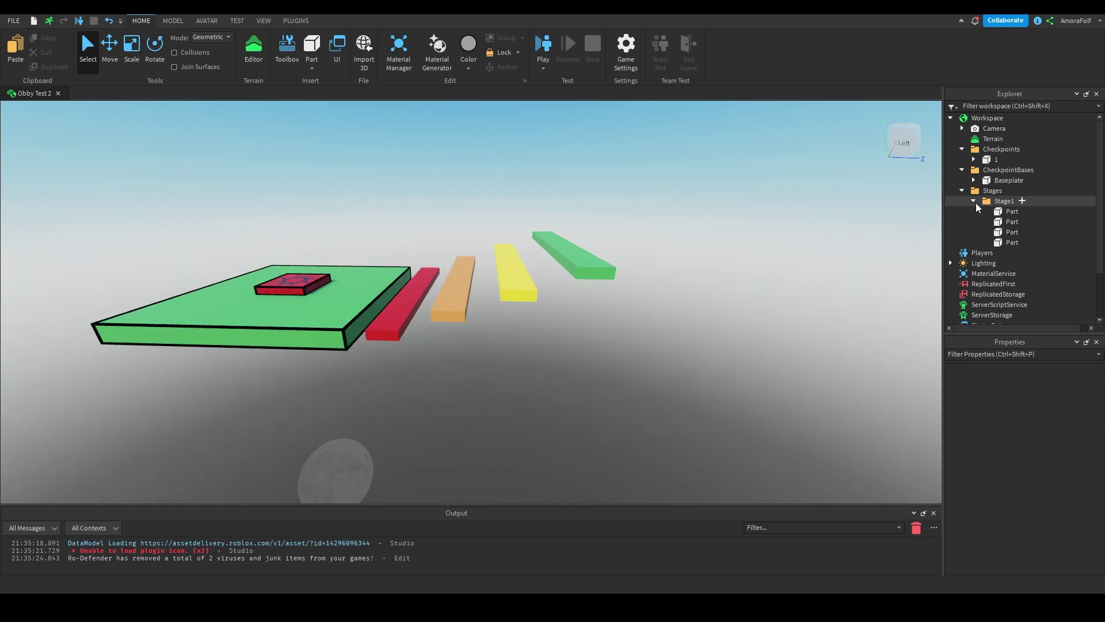
click(973, 201)
click(961, 191)
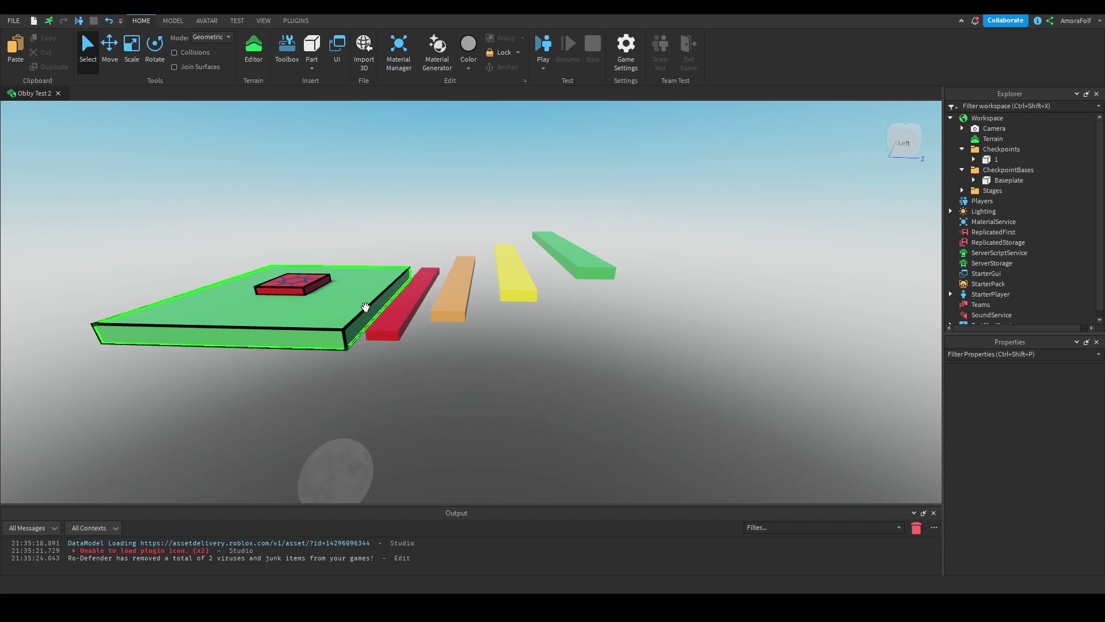
Duplicate the baseplate together with its checkpoint pad and place the copies beyond the fourth jump platform, slightly raised.
click(362, 301)
key(a)
right_drag(363, 222, 341, 222)
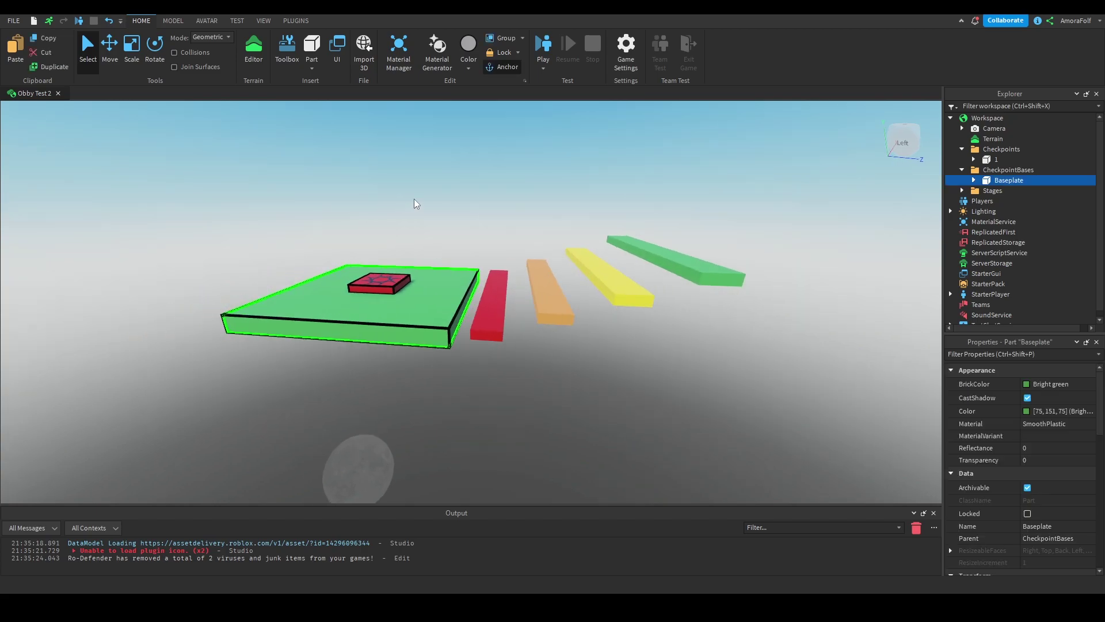
key(w)
key(e)
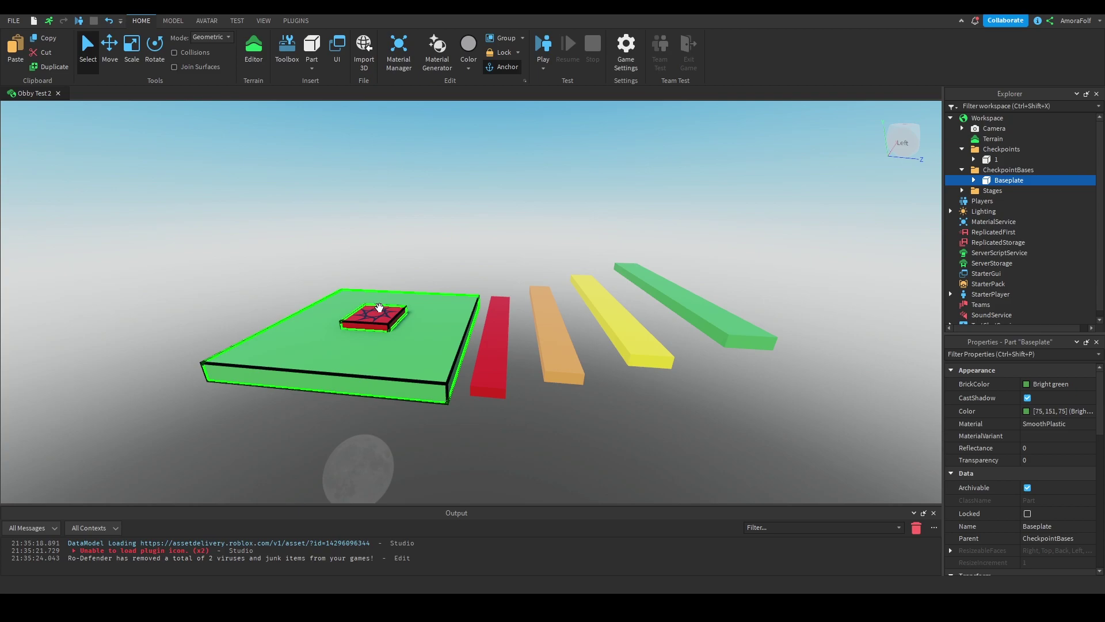
ctrl+click(372, 325)
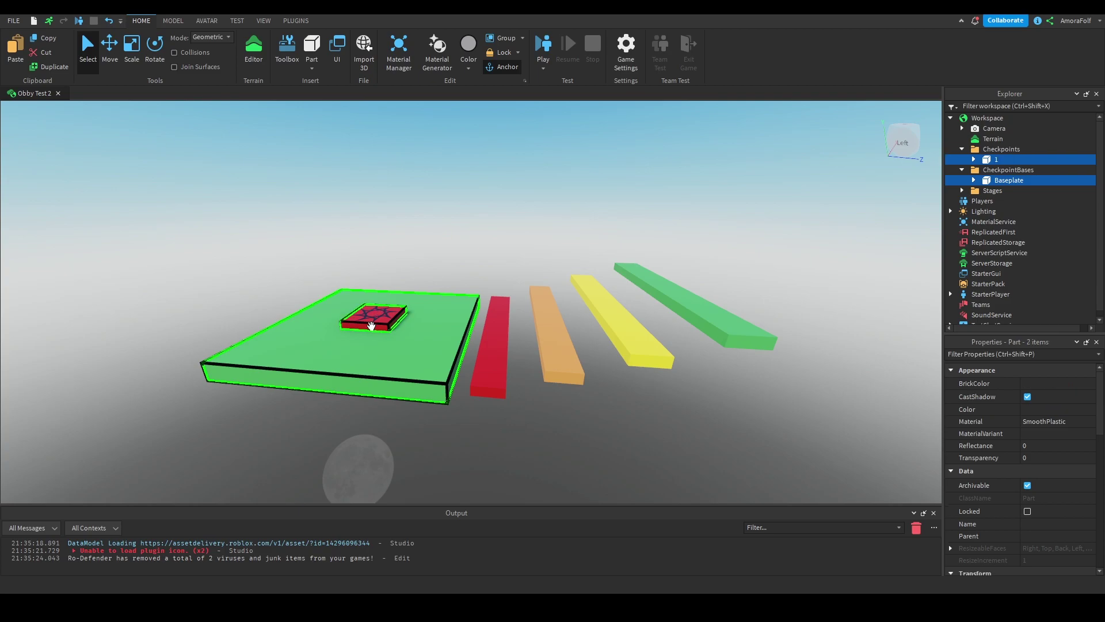
right_drag(428, 298, 459, 290)
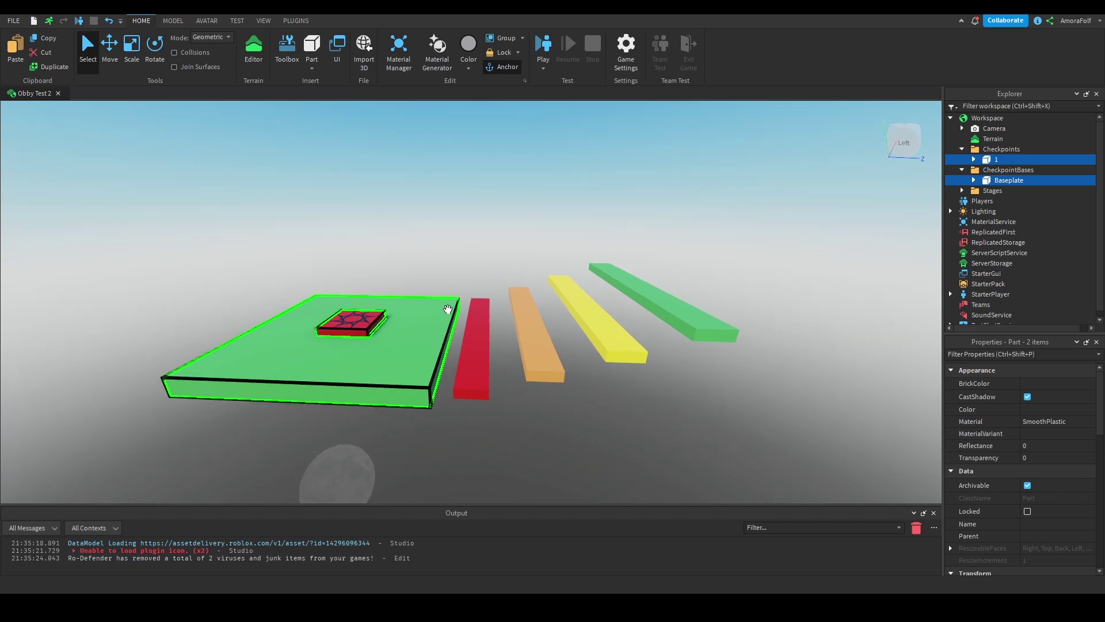
key(ctrl+d)
key(ctrl+2)
drag(432, 335, 617, 252)
key(d)
mouse_move(569, 291)
mouse_down()
mouse_move(560, 293)
mouse_move(590, 293)
mouse_up()
drag(642, 249, 652, 227)
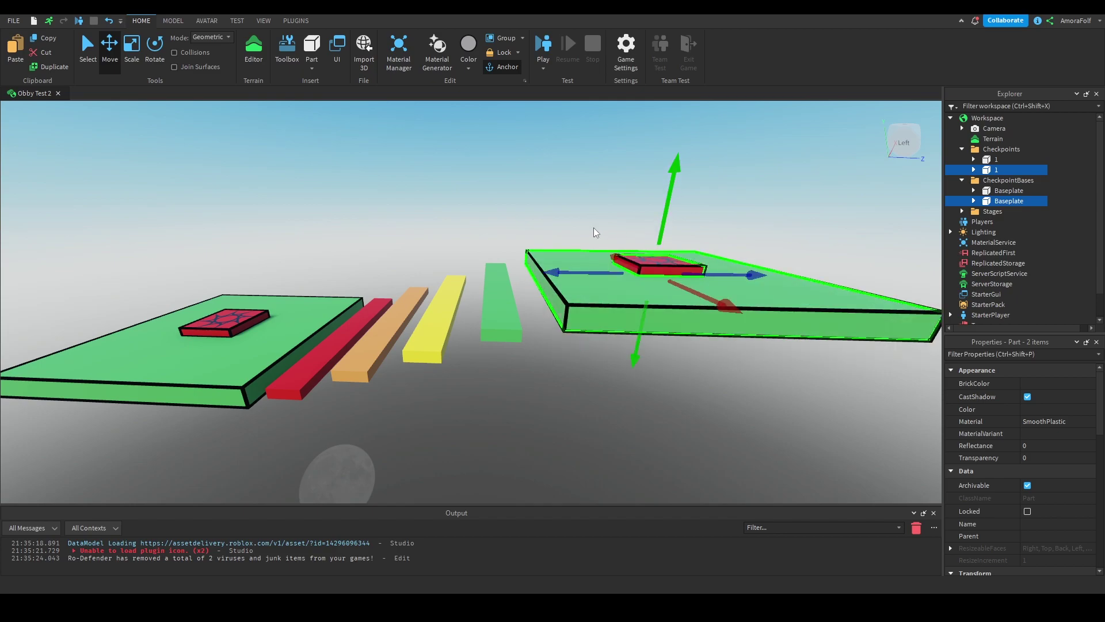
Set the BrickColor of the copied checkpoint pad on the far baseplate to Bright blue.
click(593, 227)
key(d)
key(ctrl+1)
click(534, 258)
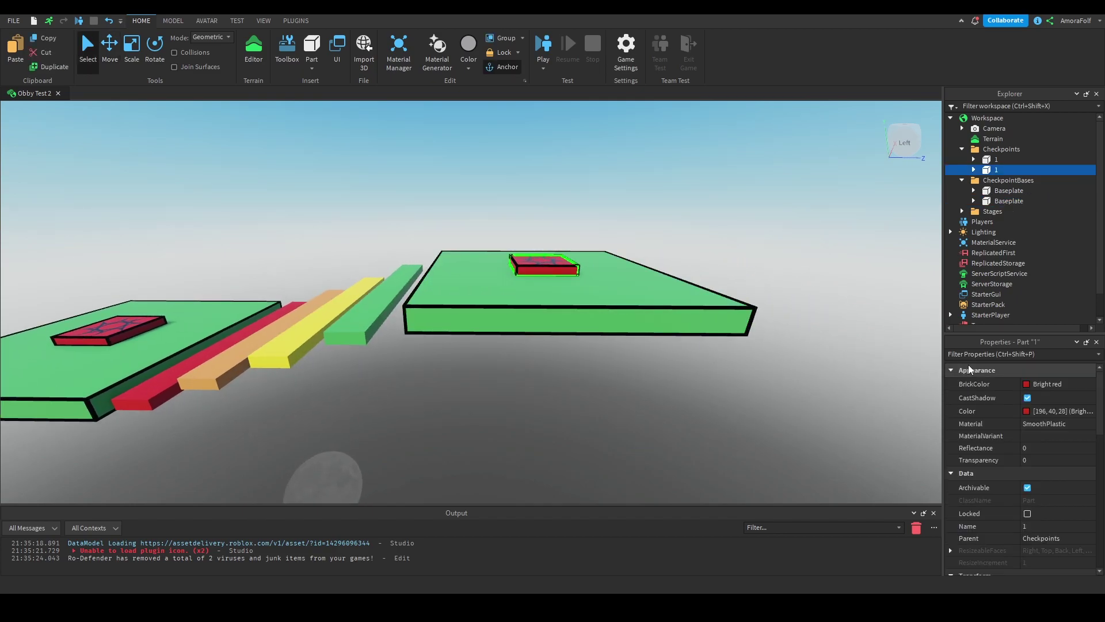
click(1046, 383)
click(1022, 445)
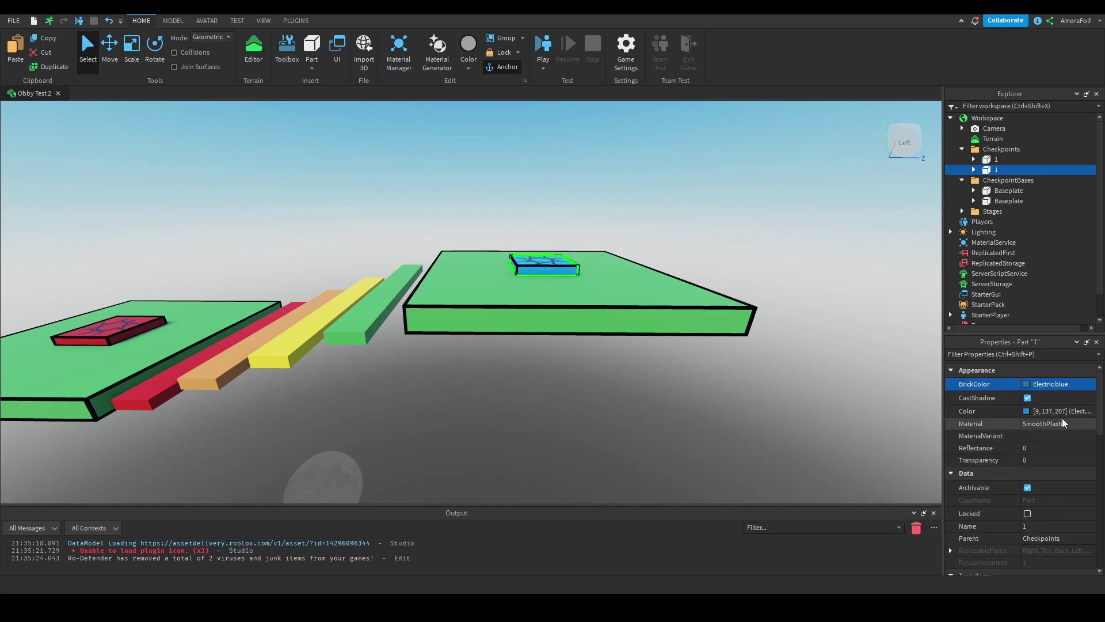
click(1058, 383)
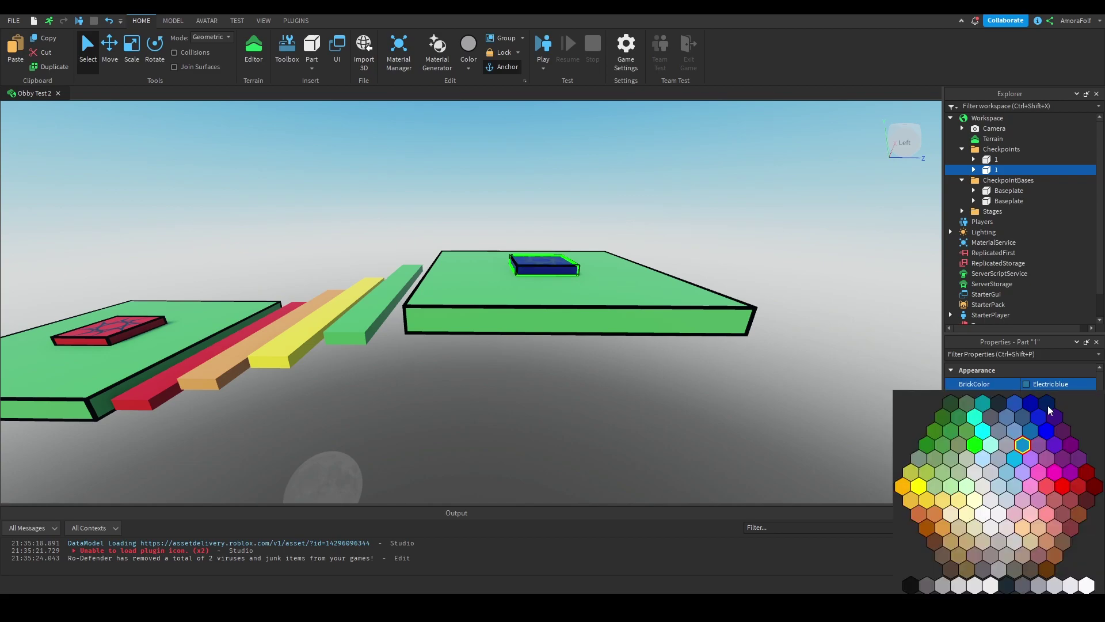
click(1024, 441)
click(841, 363)
right_drag(841, 363, 841, 364)
key(e)
key(d)
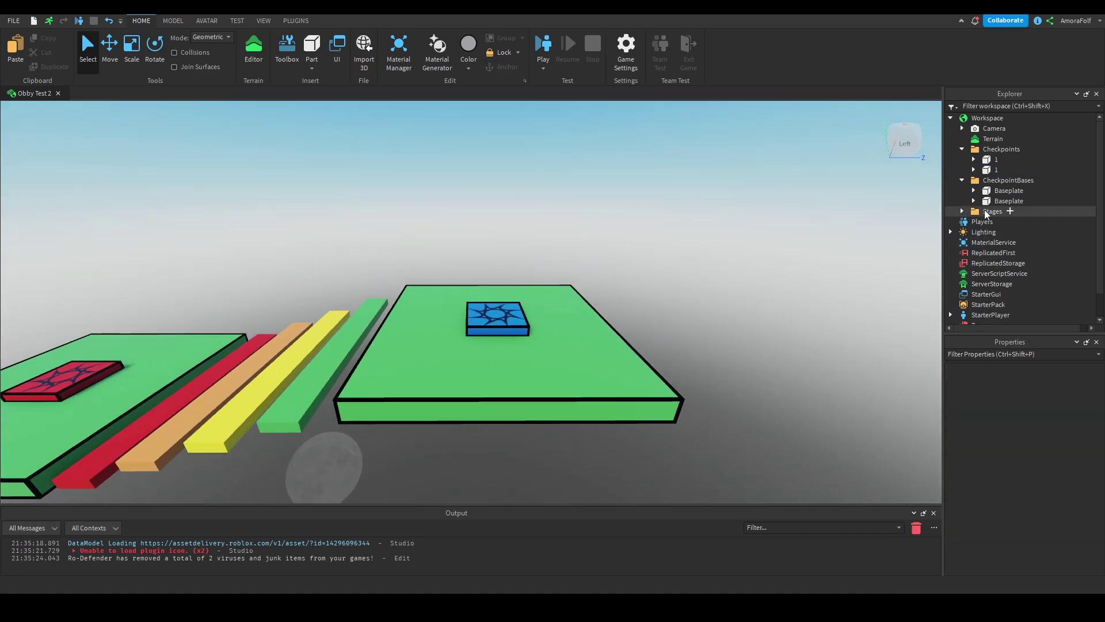
Rename the blue checkpoint pad in the Checkpoints folder as 2.
click(994, 170)
key(F2)
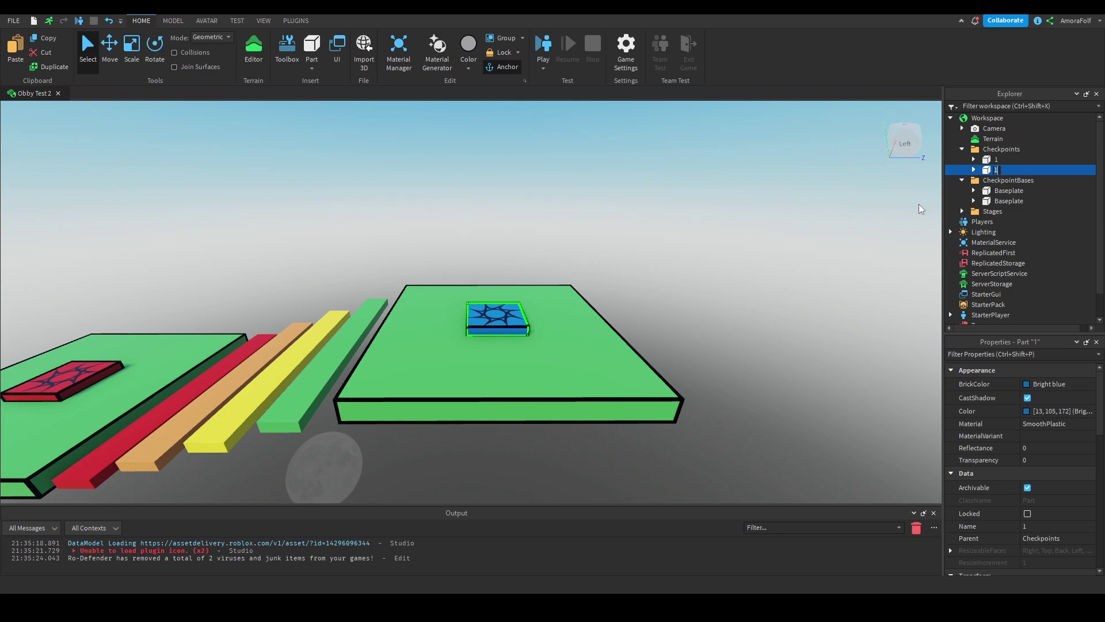
key(Return)
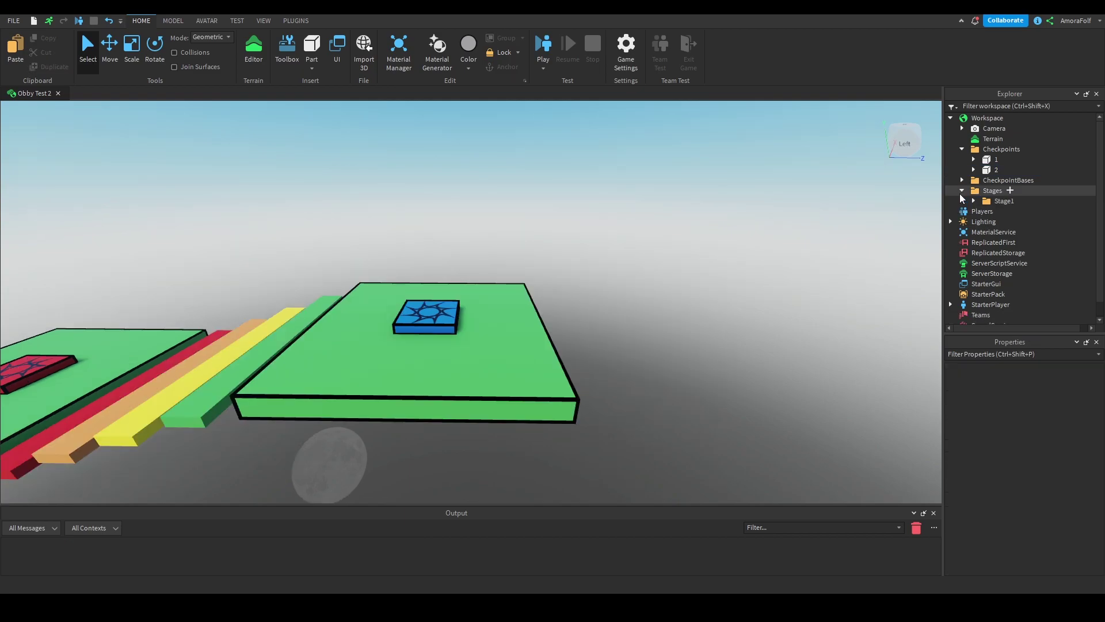
Create a folder named Stage2 inside the Stages folder and add a part to it.
click(1010, 190)
click(1001, 236)
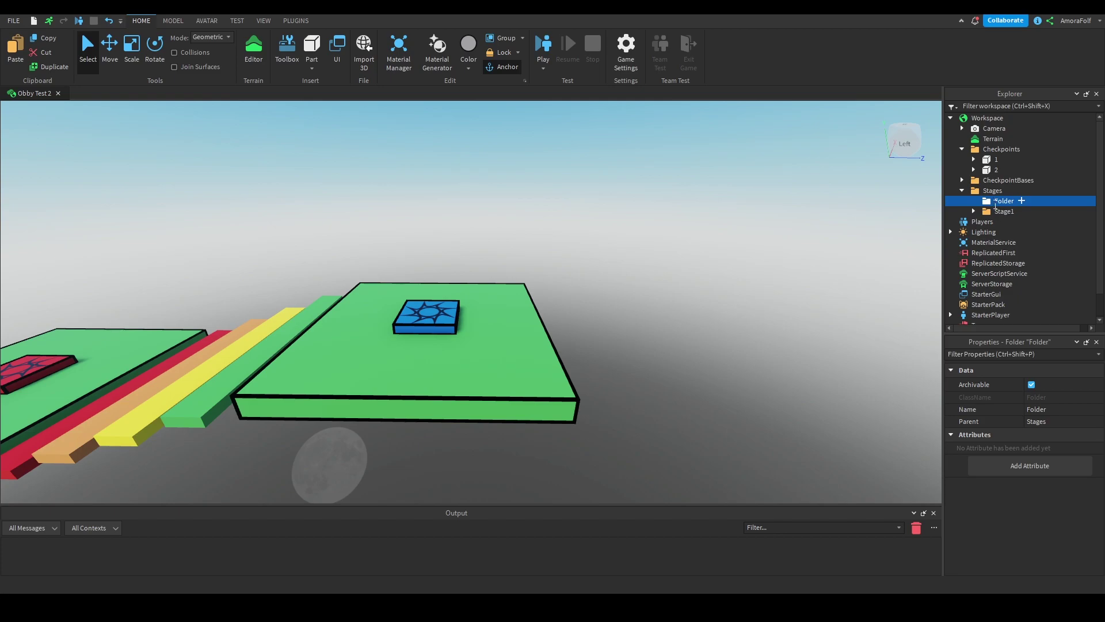
text(Stage2)
key(Return)
click(1021, 201)
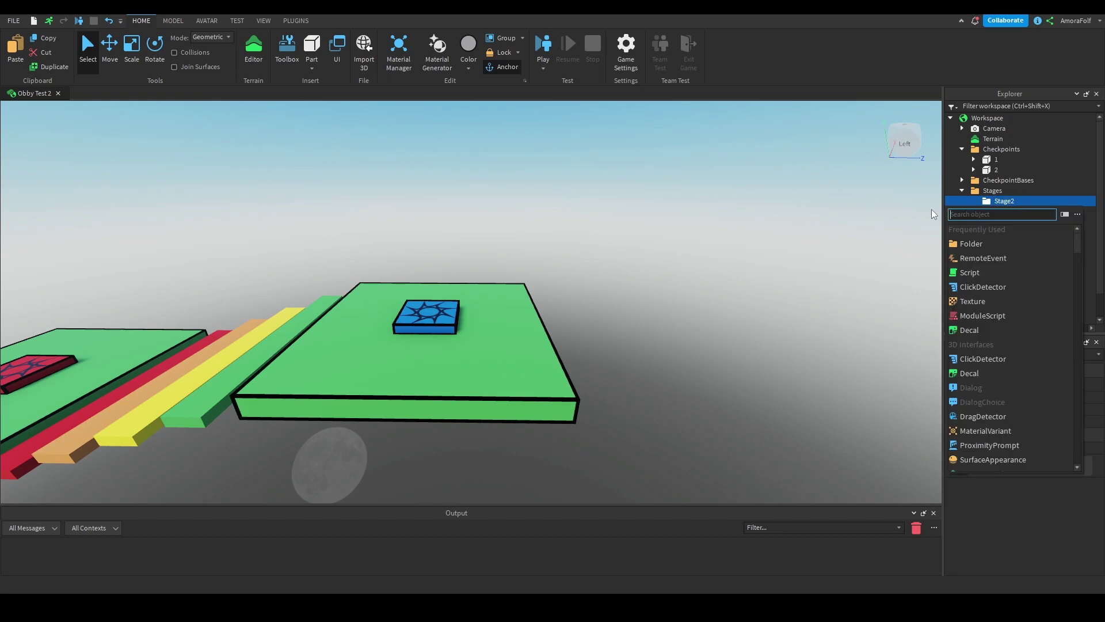
text(part)
click(959, 229)
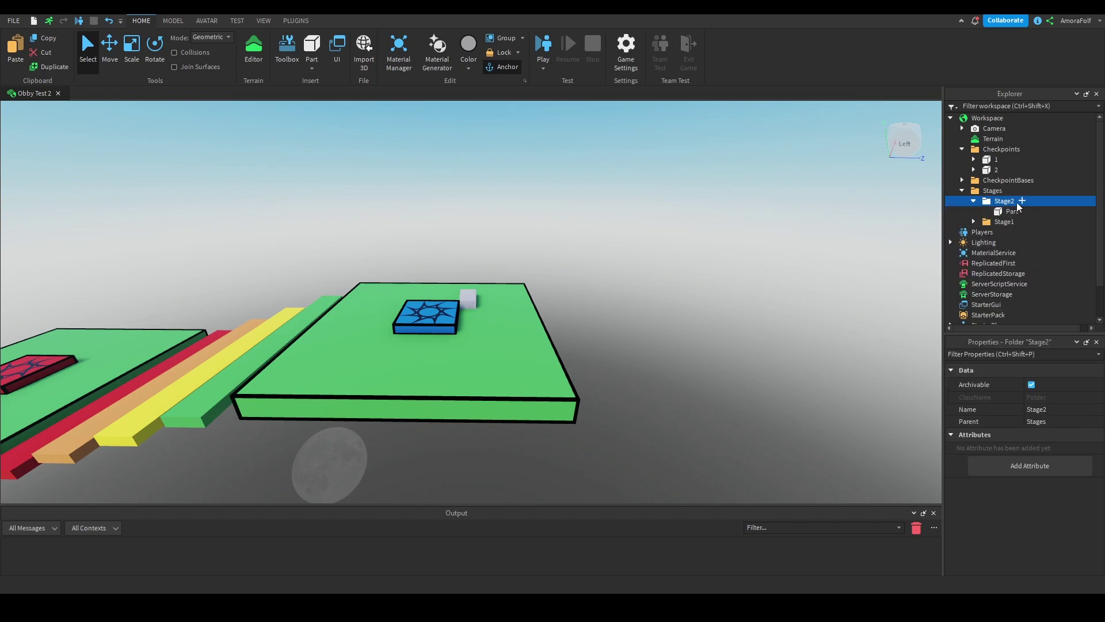
Add a folder inside Stage2 and enter KillO as the start of its name.
click(1021, 201)
click(962, 246)
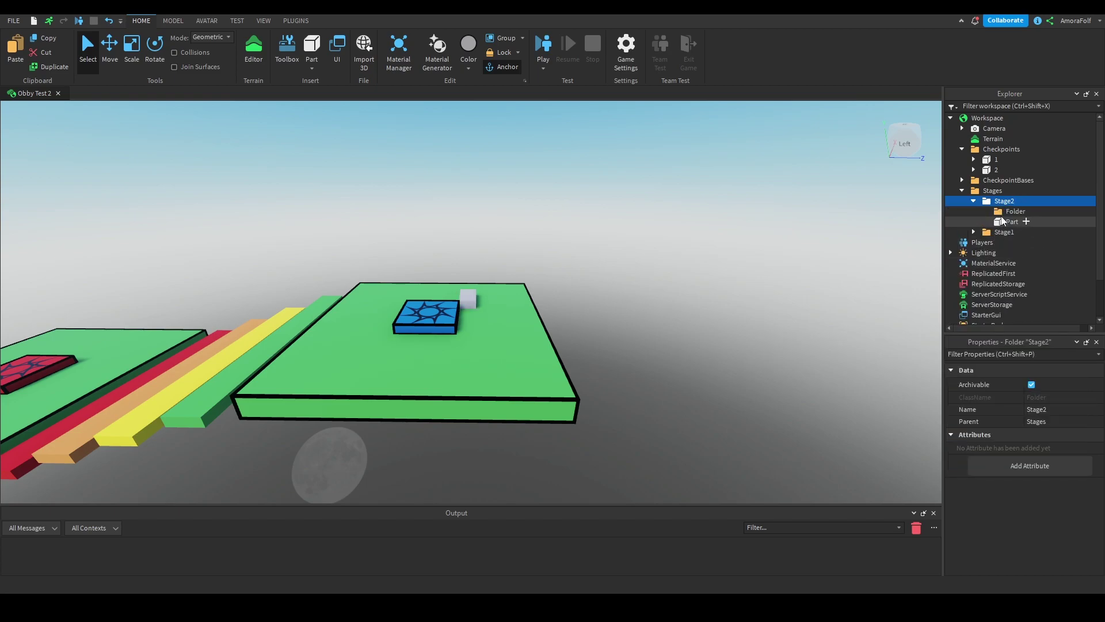
text(KillO)
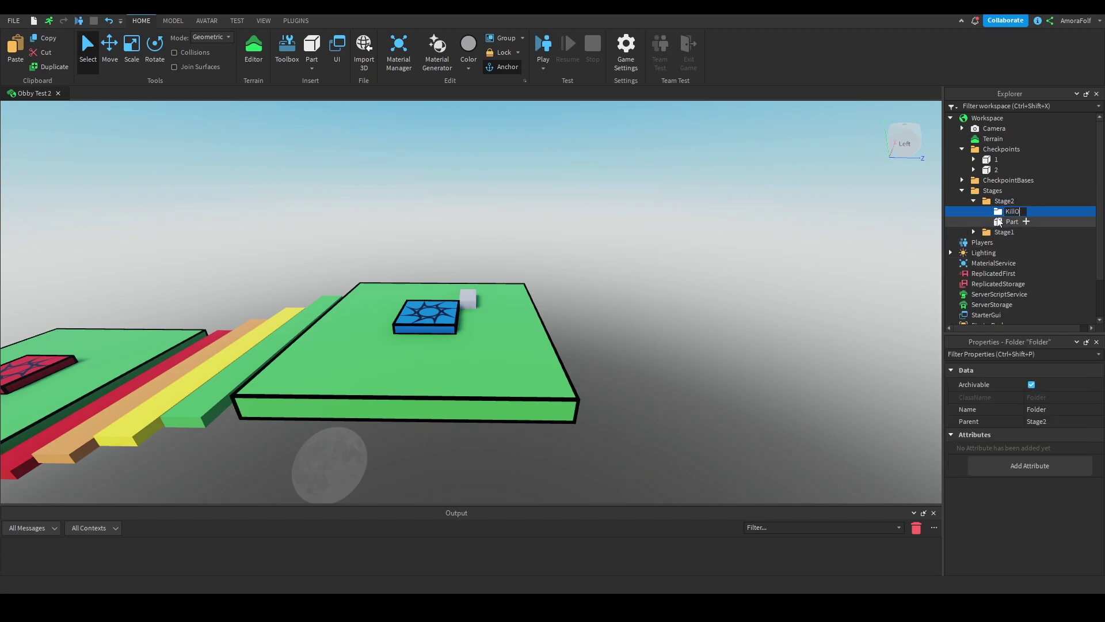